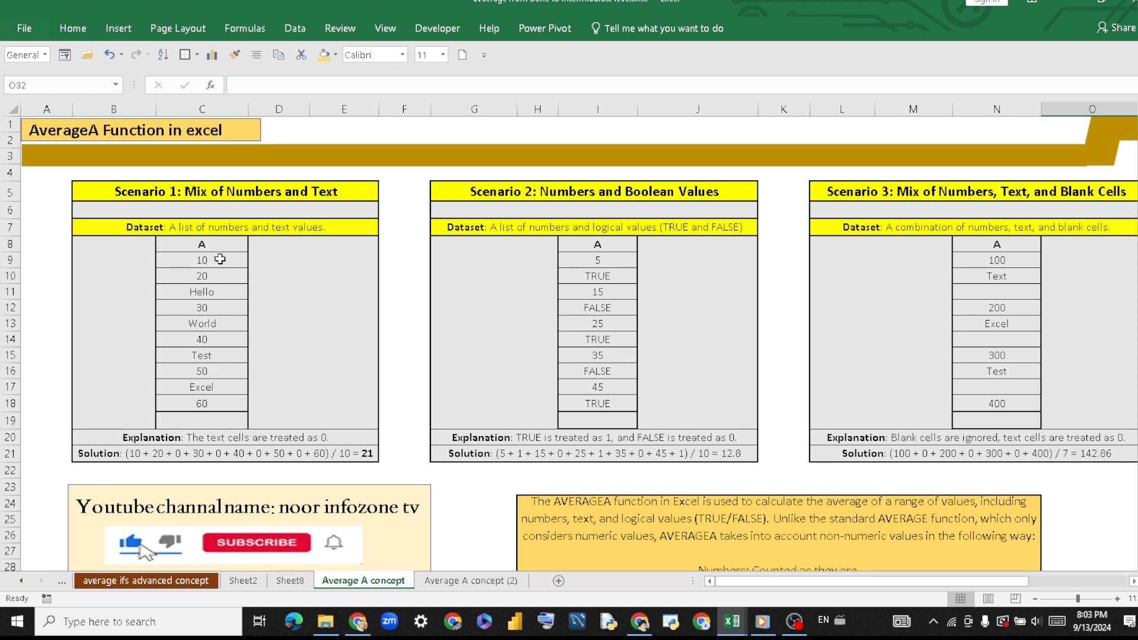
Calculate the Scenario 1 average in cell C19 with =AVERAGEA(C9:C18) and slightly widen column C.
drag(220, 259, 223, 275)
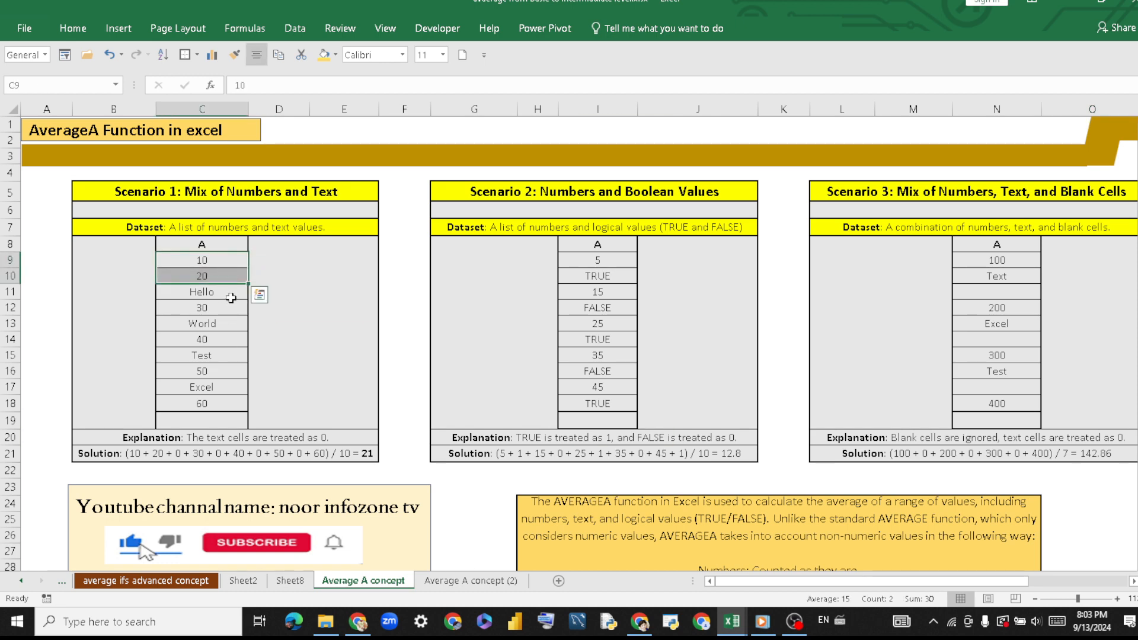
click(231, 293)
click(234, 324)
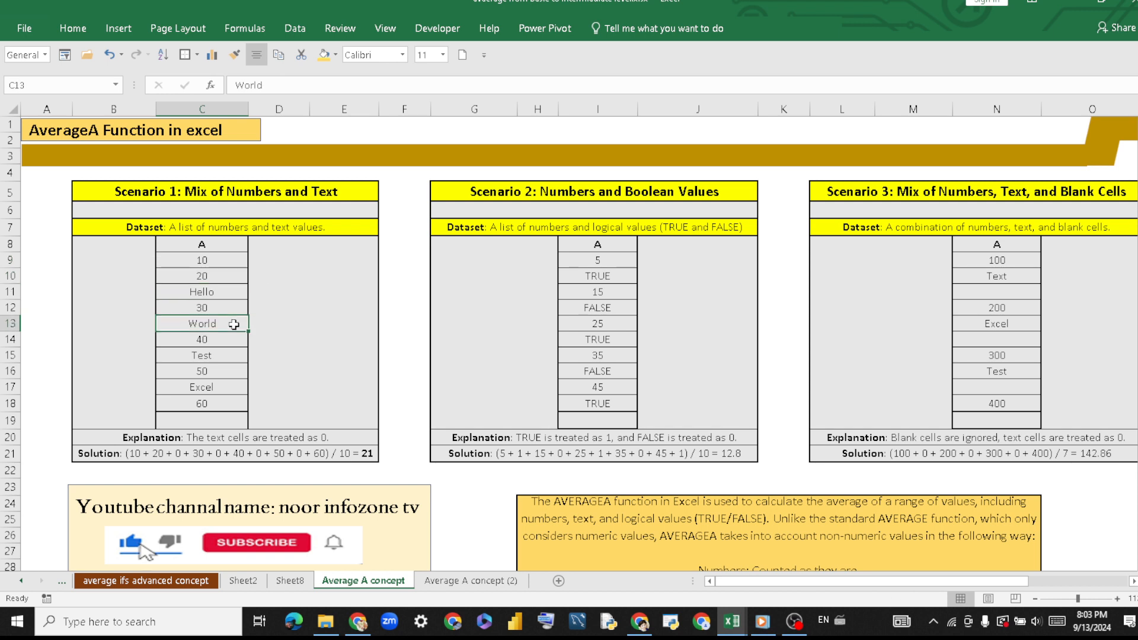
click(237, 356)
click(238, 389)
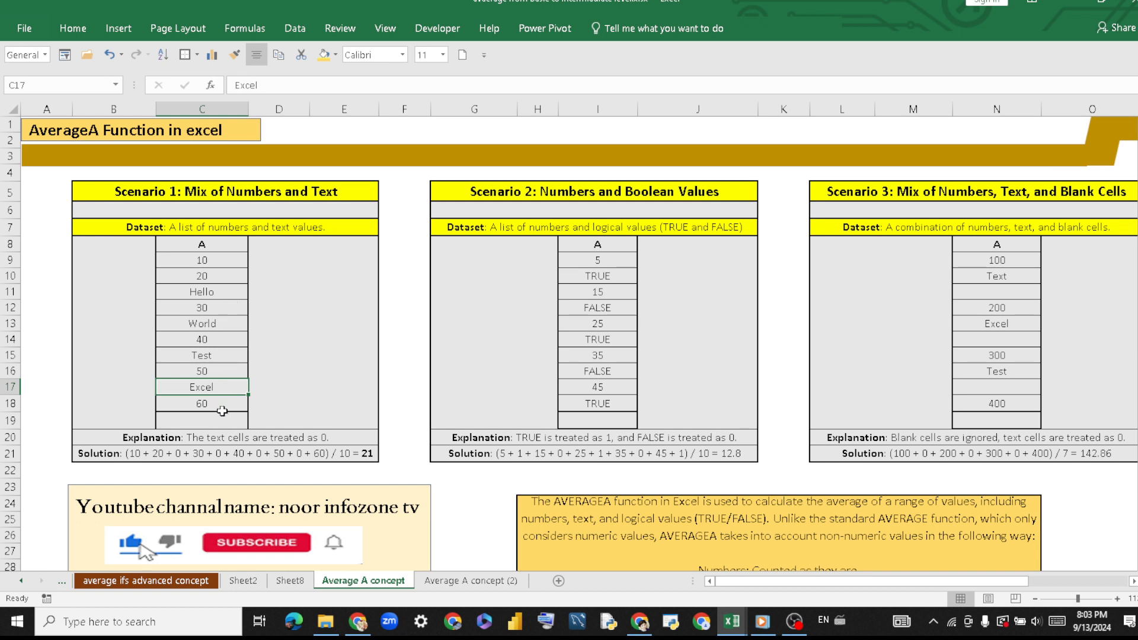
click(202, 421)
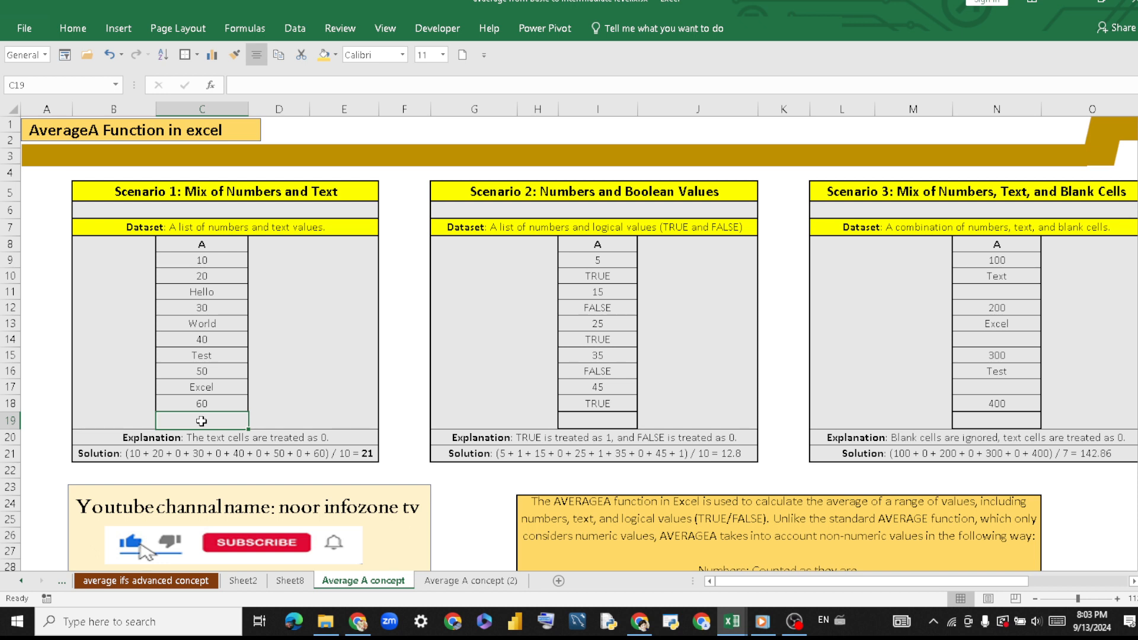
text(=)
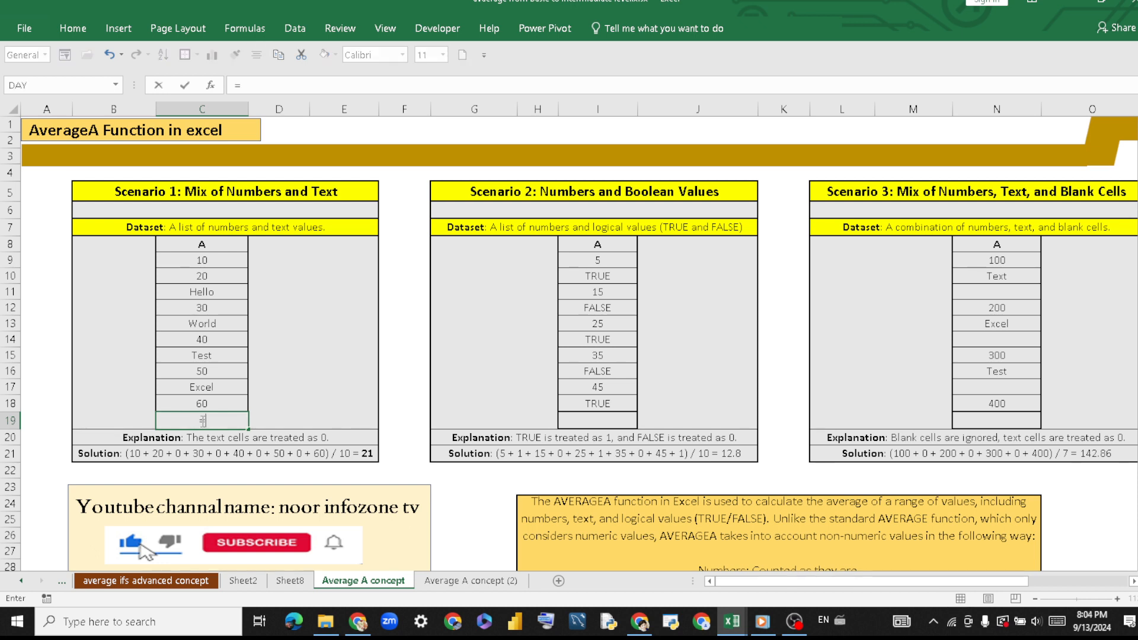
text(aver)
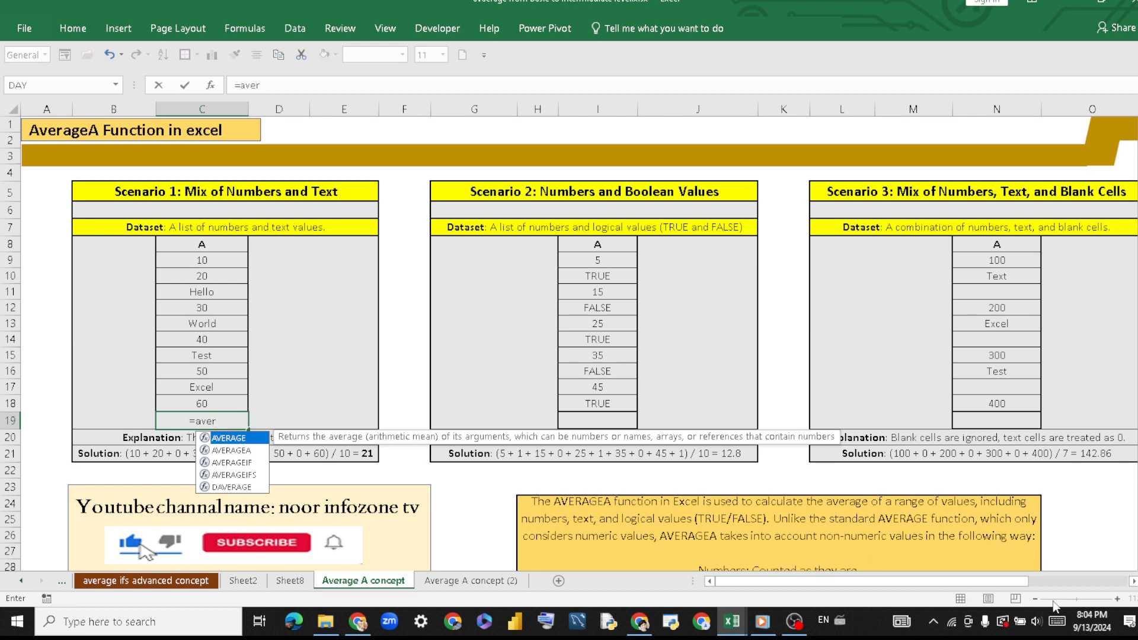
double_click(244, 452)
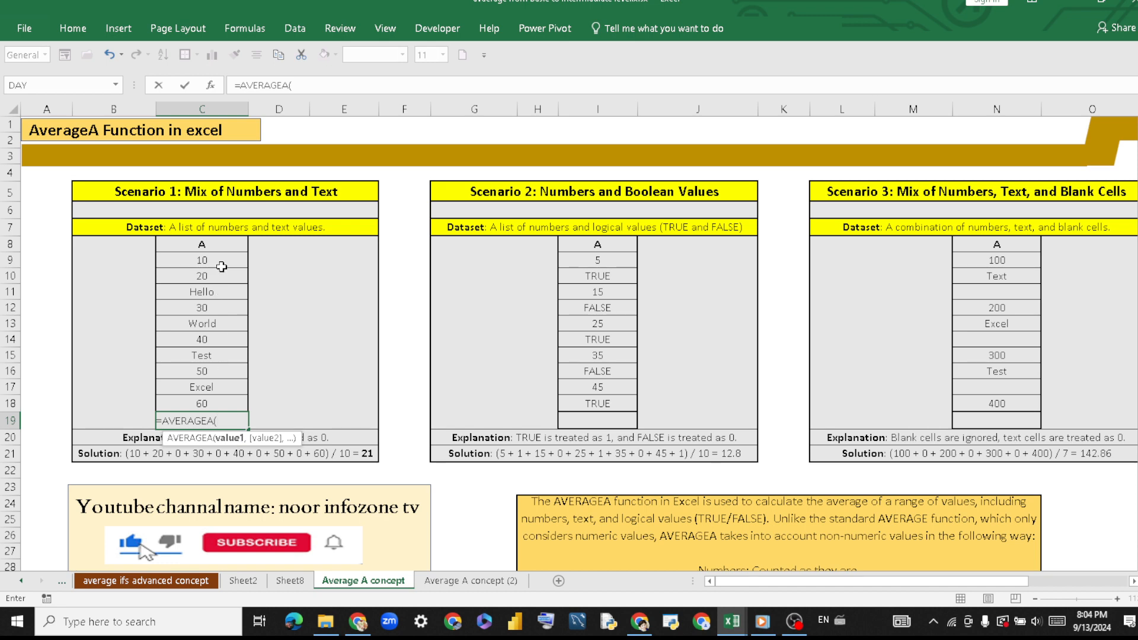
drag(221, 264, 230, 399)
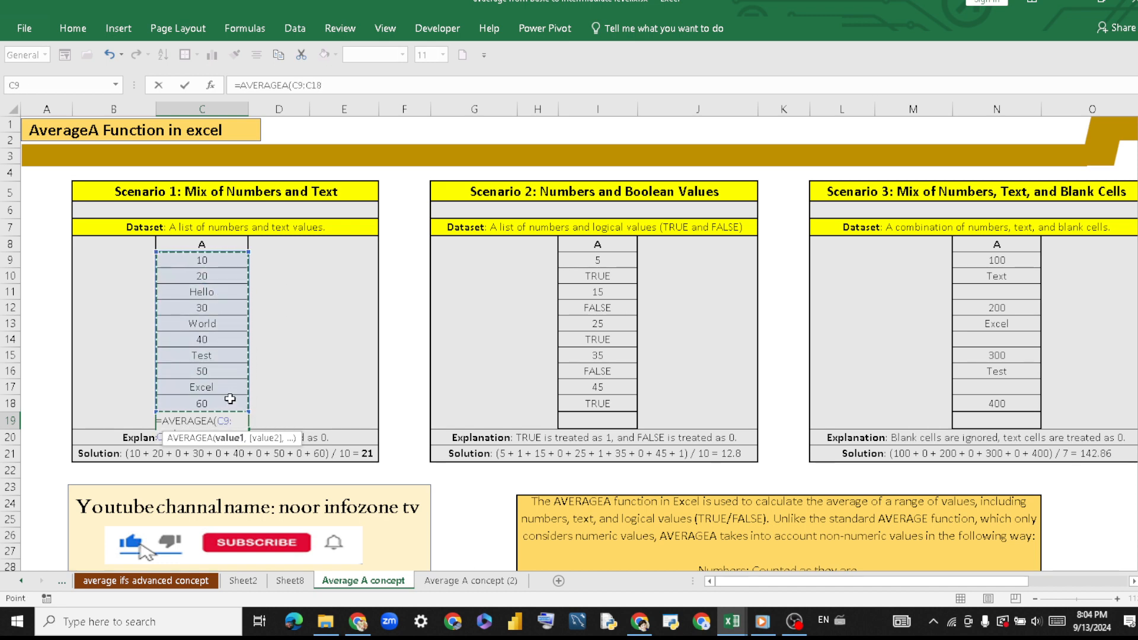
text())
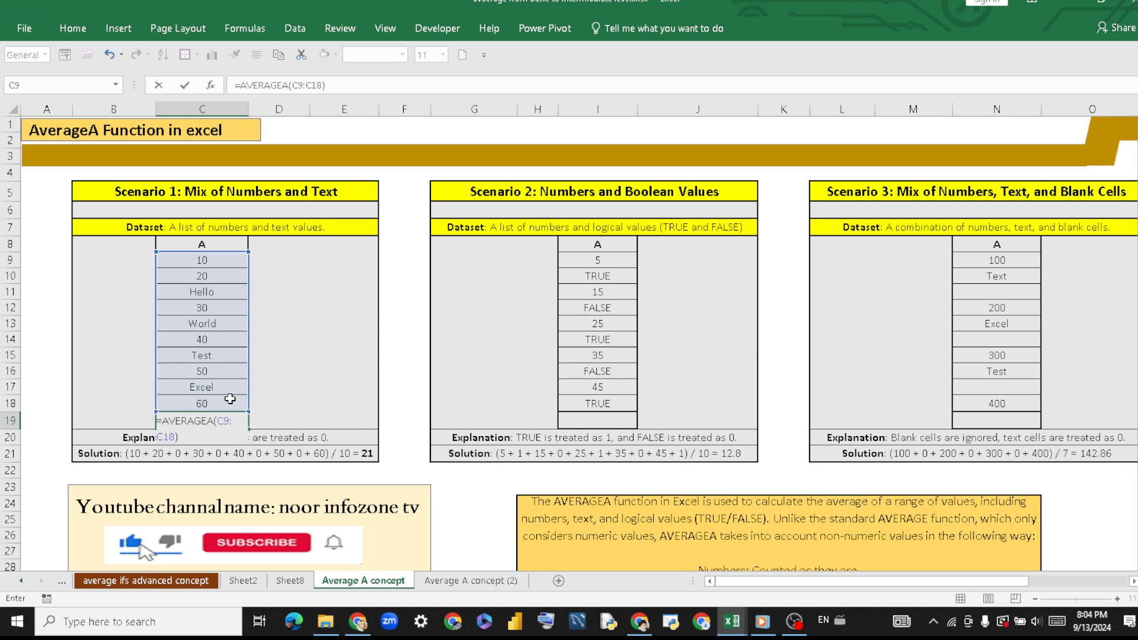
key(Return)
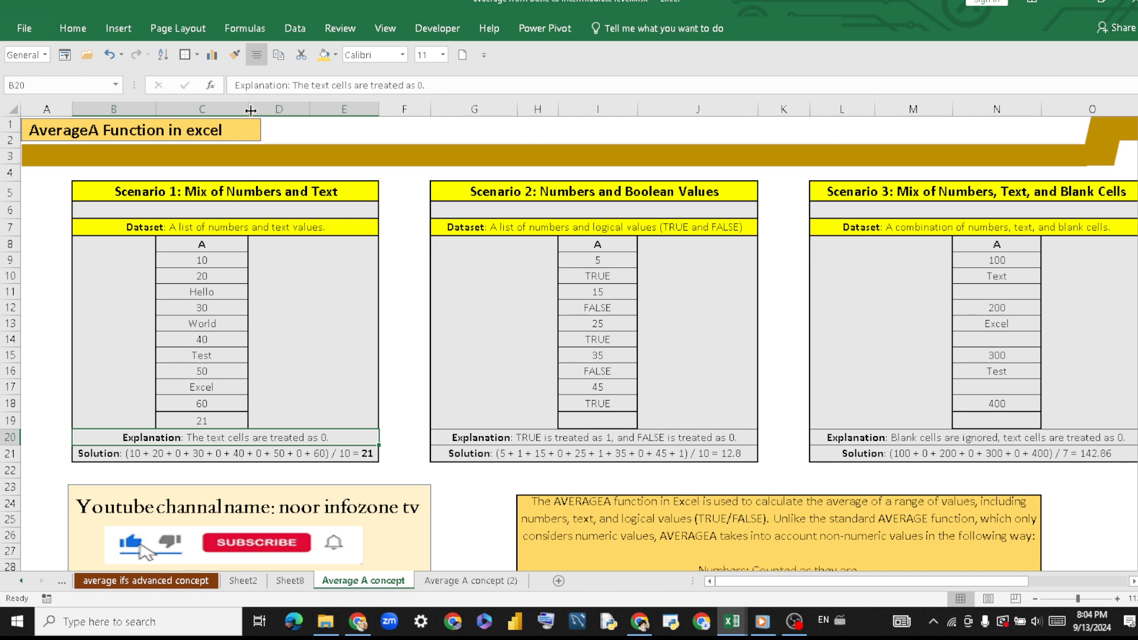
drag(247, 109, 251, 110)
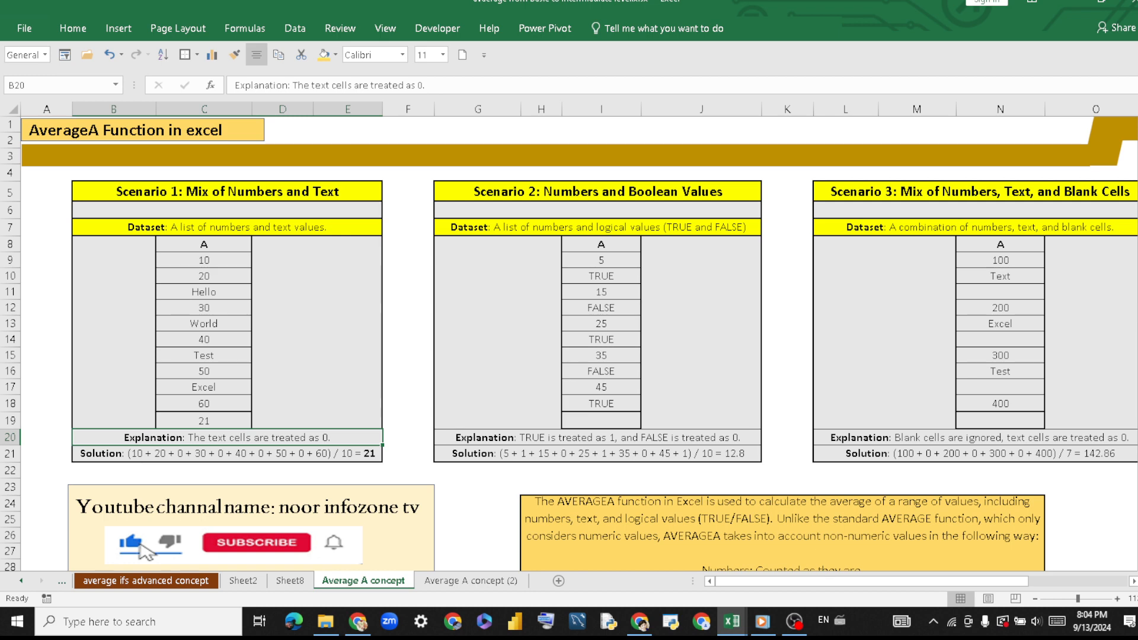
Read the full AVERAGEA note in H24 and examine the Scenario 1 solution breakdown in row 21.
scroll(1115, 336, down, 2)
click(810, 495)
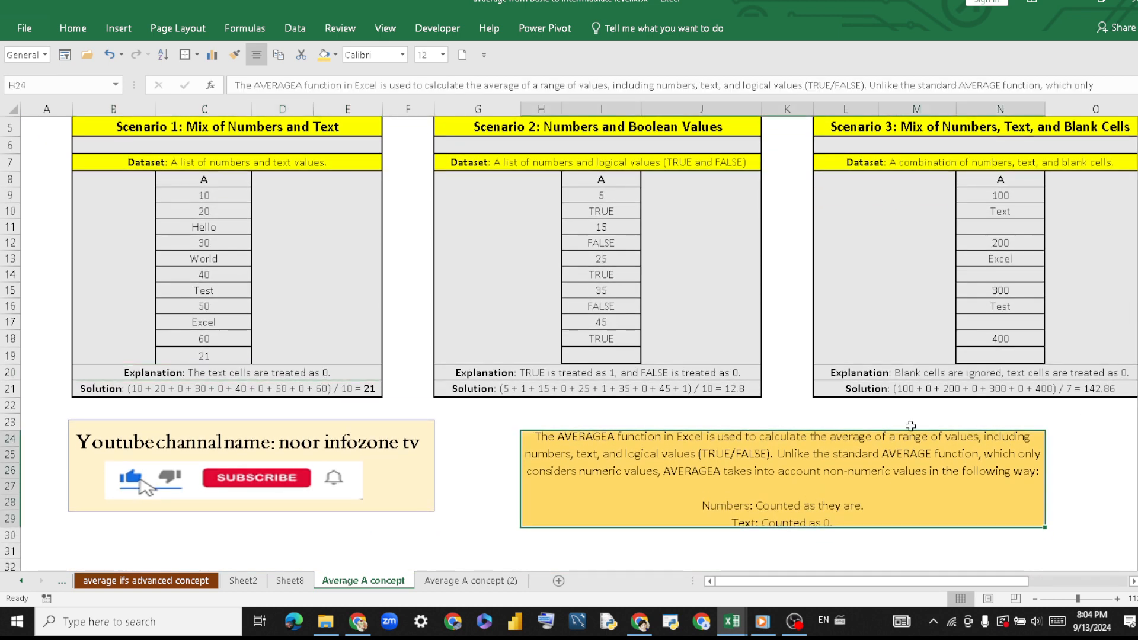
double_click(1003, 484)
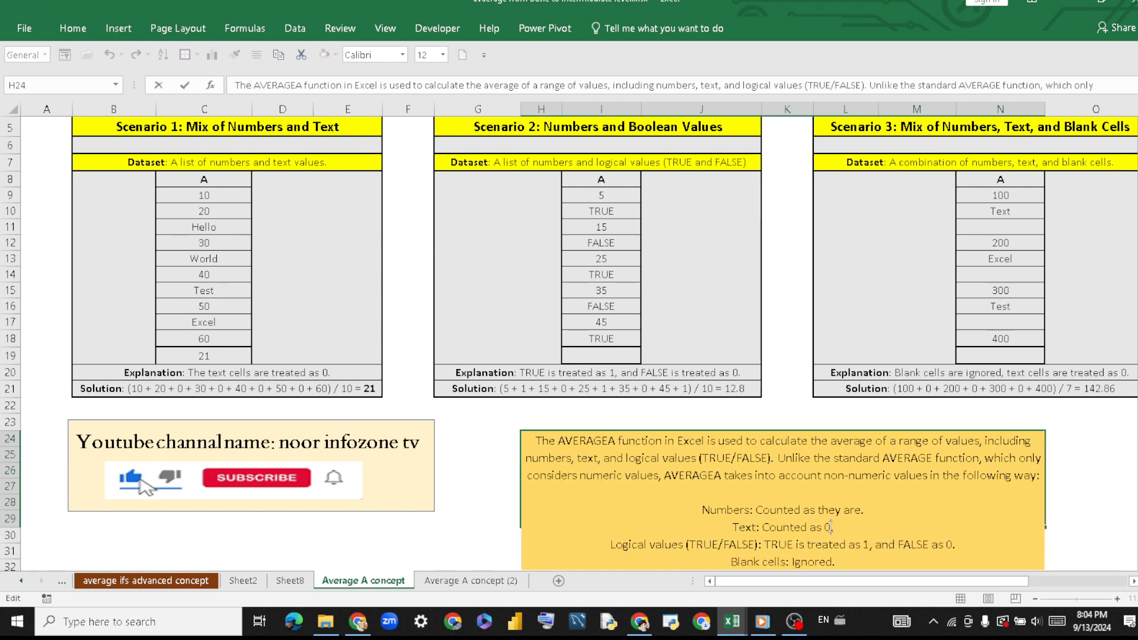
key(Return)
drag(672, 440, 409, 355)
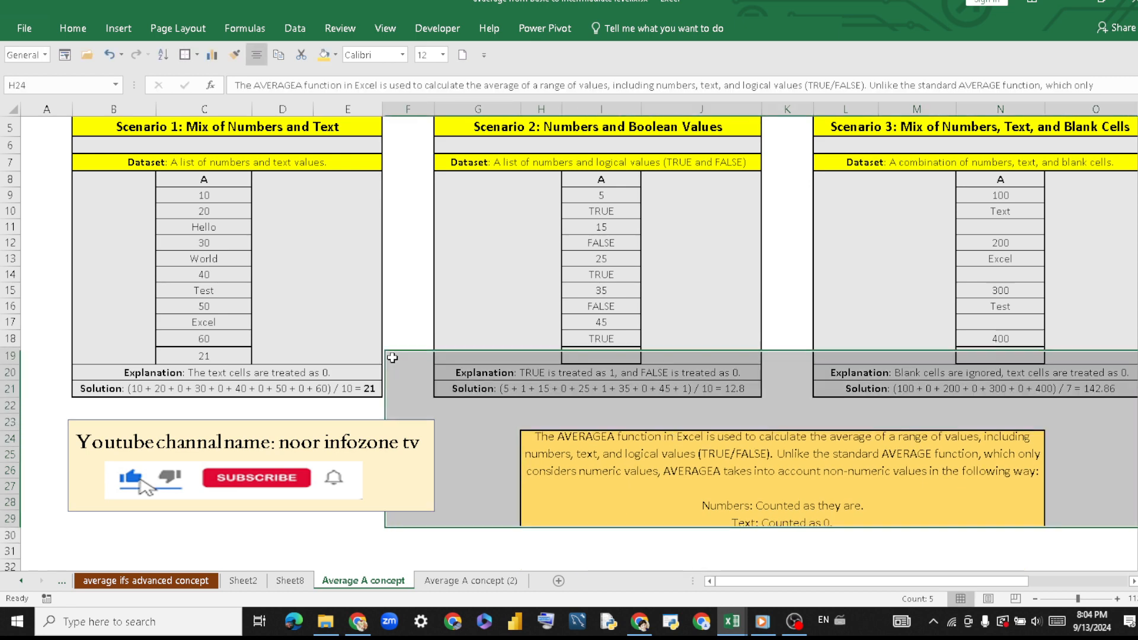
click(215, 253)
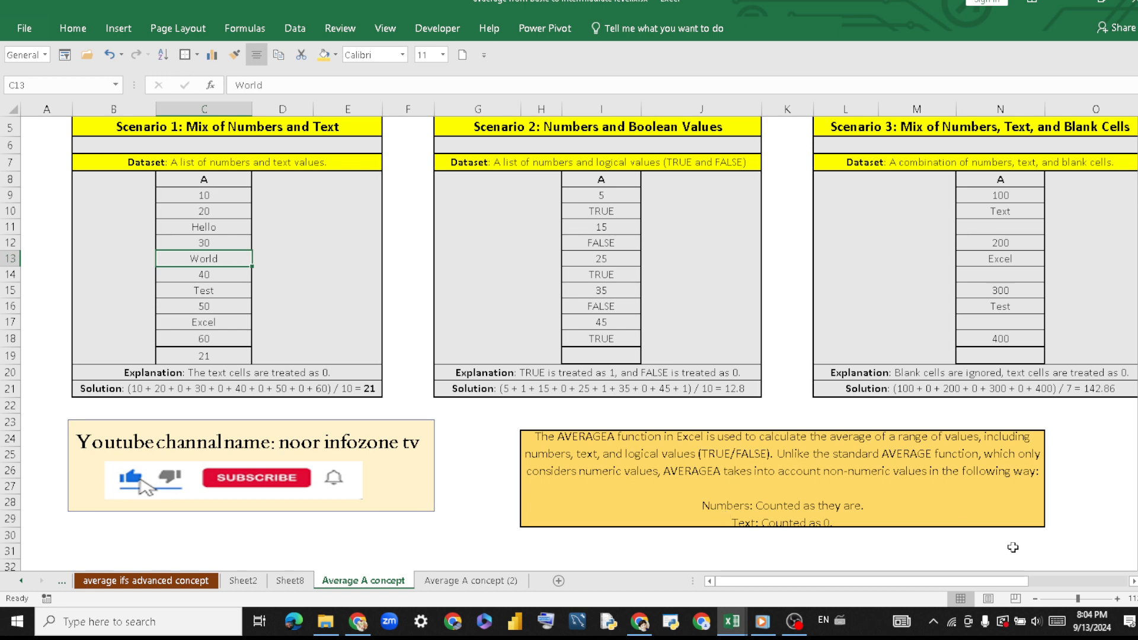
drag(1078, 602, 1081, 602)
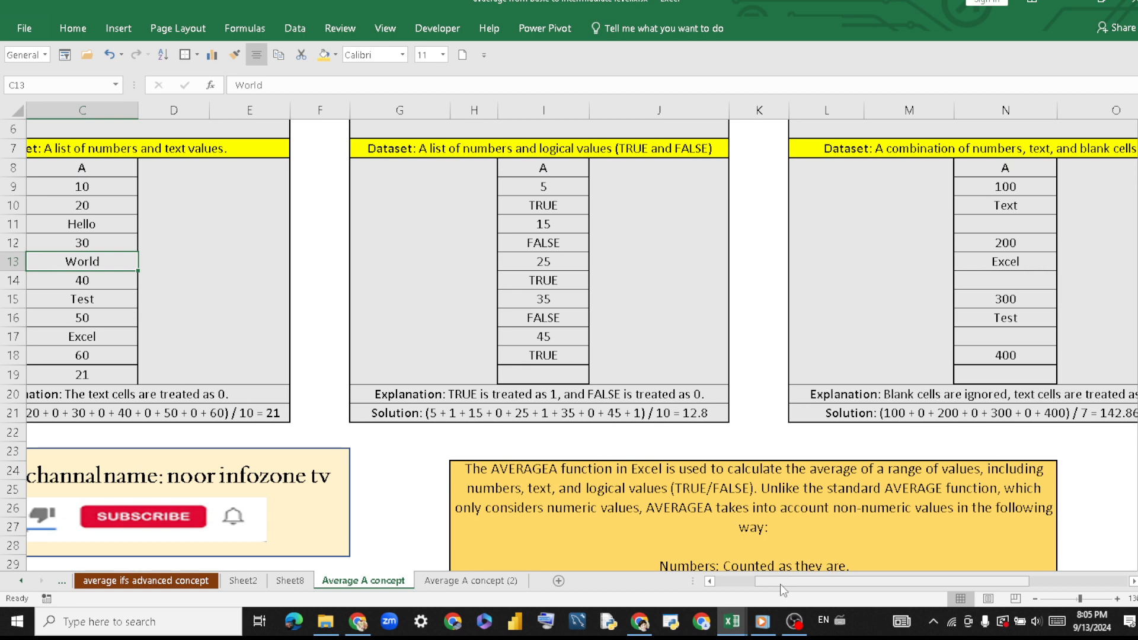
scroll(813, 585, left, 2)
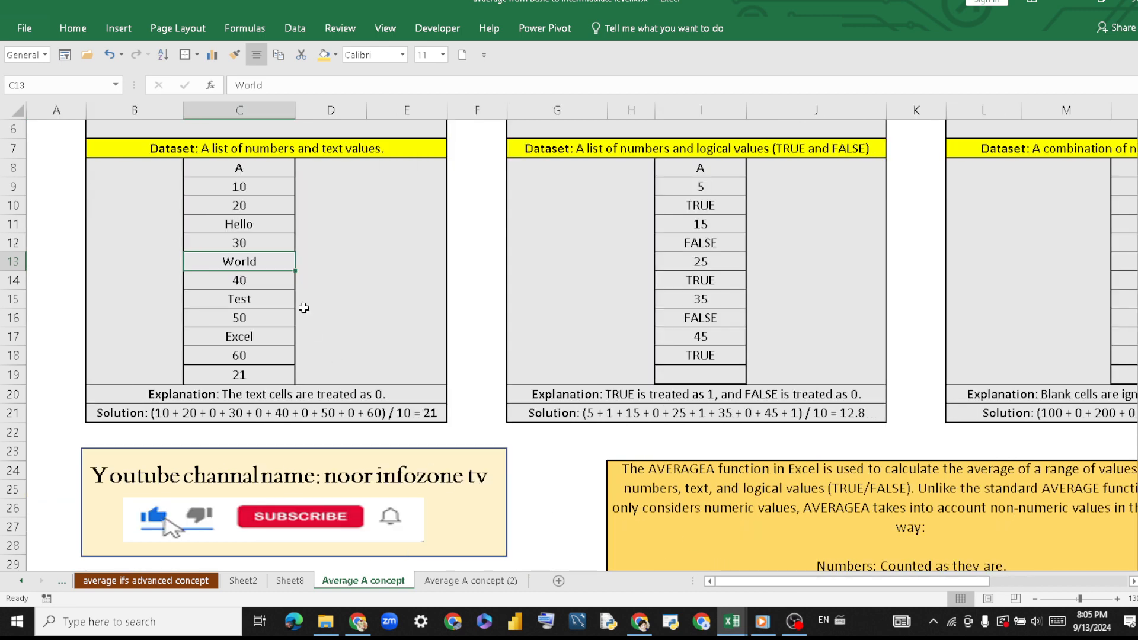
click(305, 416)
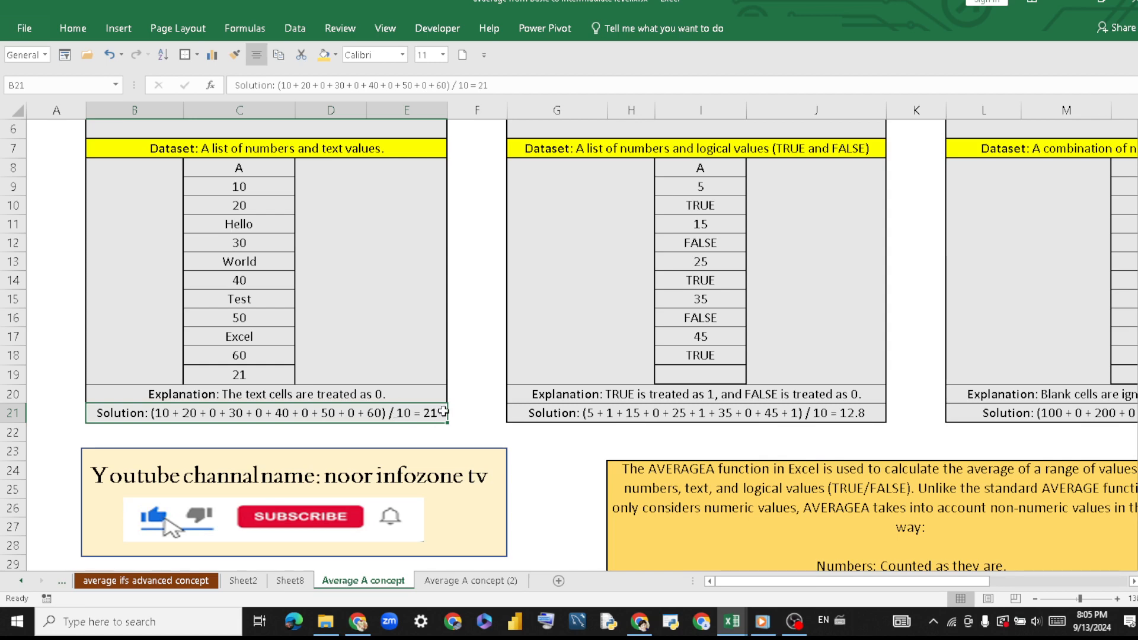
Calculate the Scenario 2 average of numbers and Boolean values in cell I19 with =AVERAGEA(I9:I18).
drag(831, 586, 891, 581)
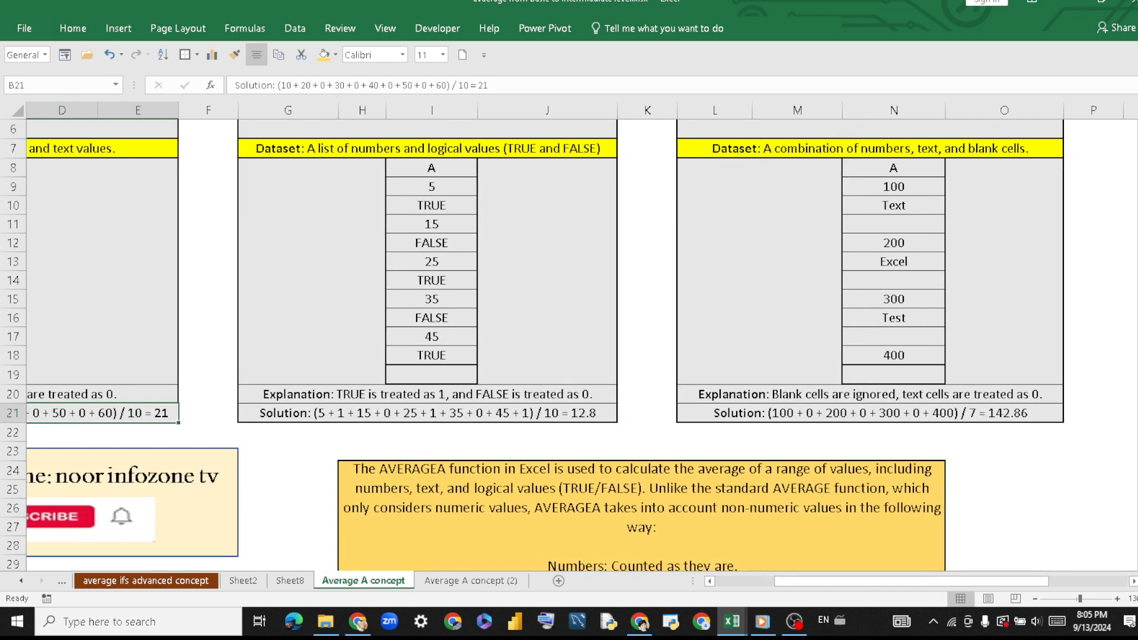
scroll(1080, 320, up, 2)
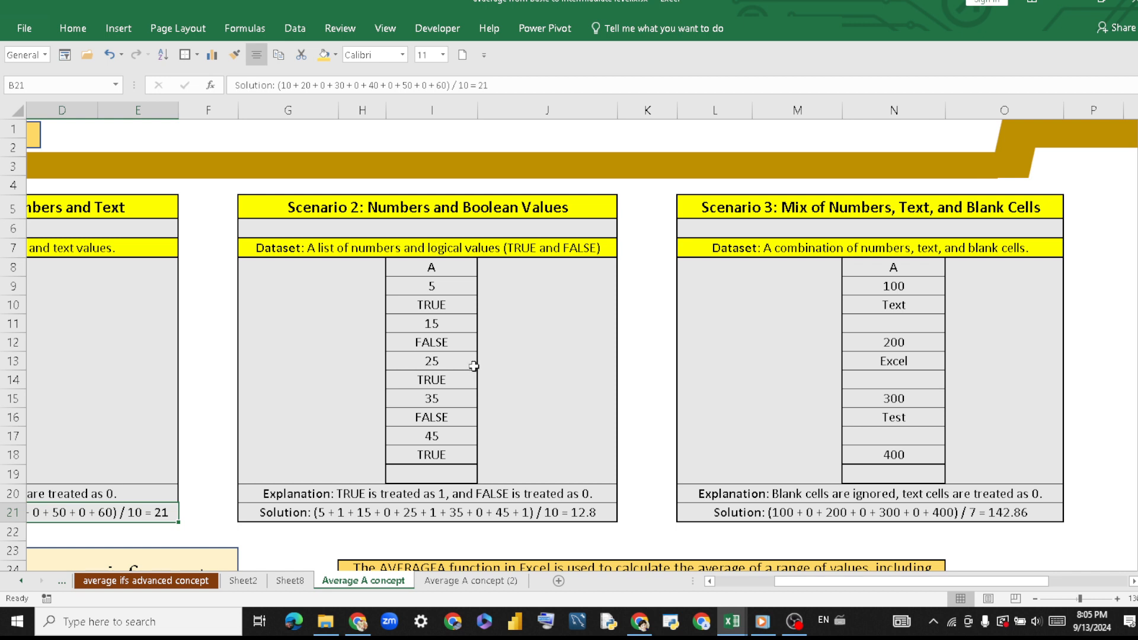
drag(461, 324, 452, 396)
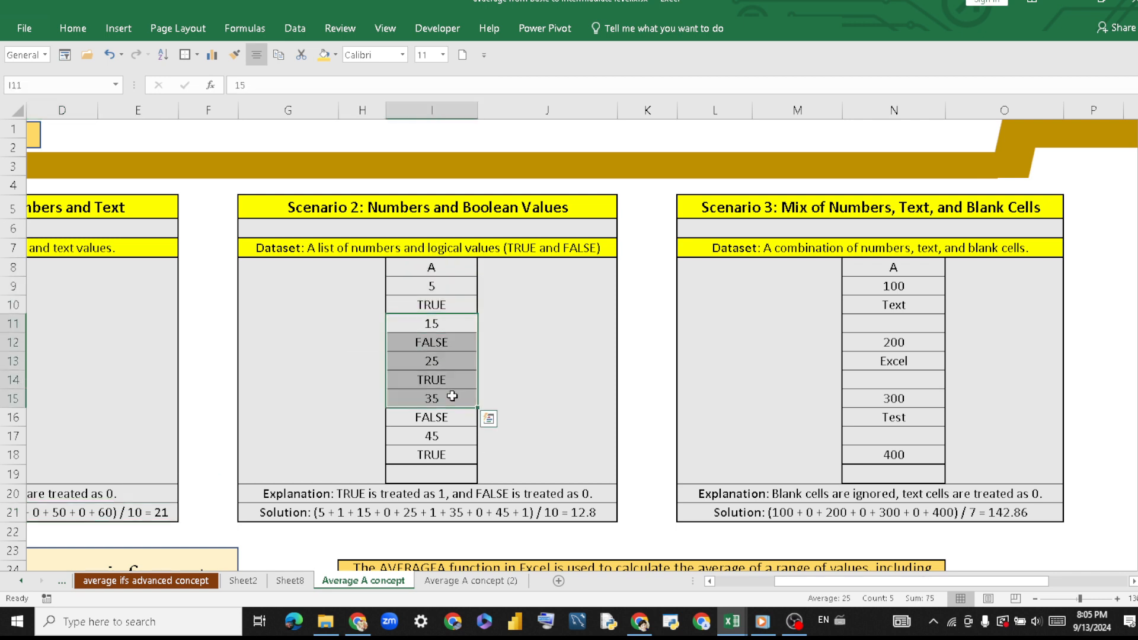
click(447, 474)
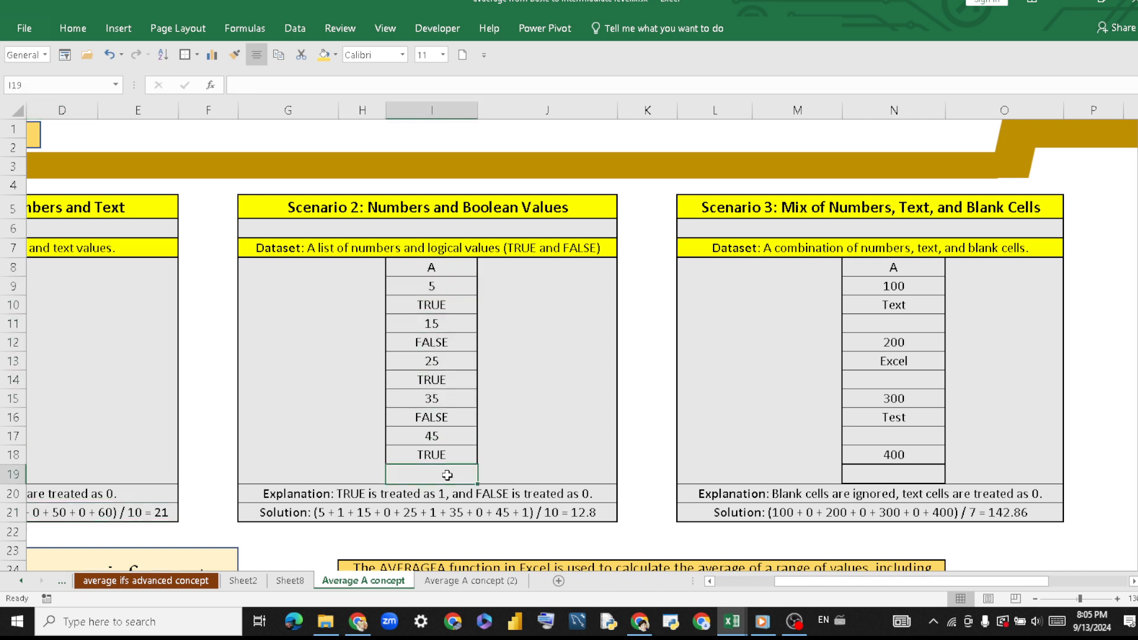
double_click(448, 475)
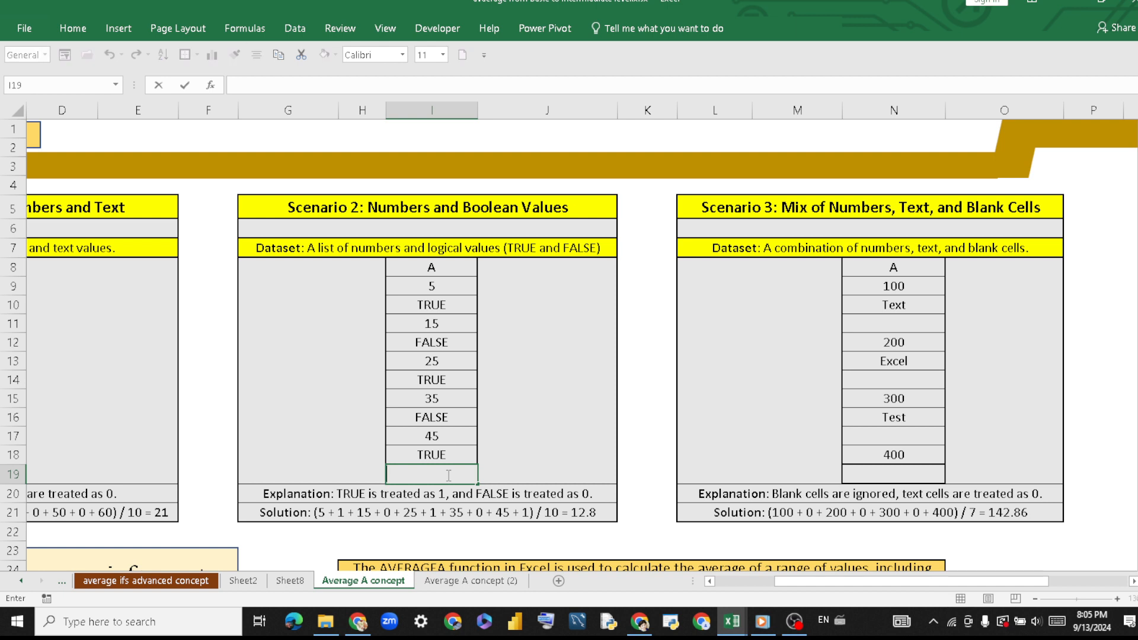
text(=aver)
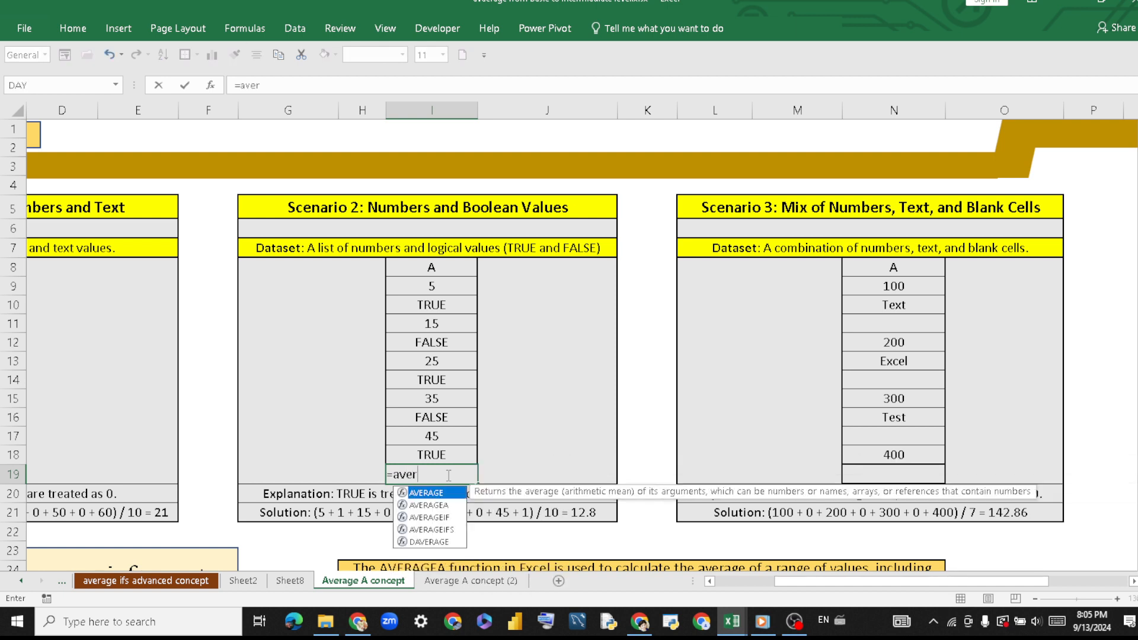
double_click(447, 506)
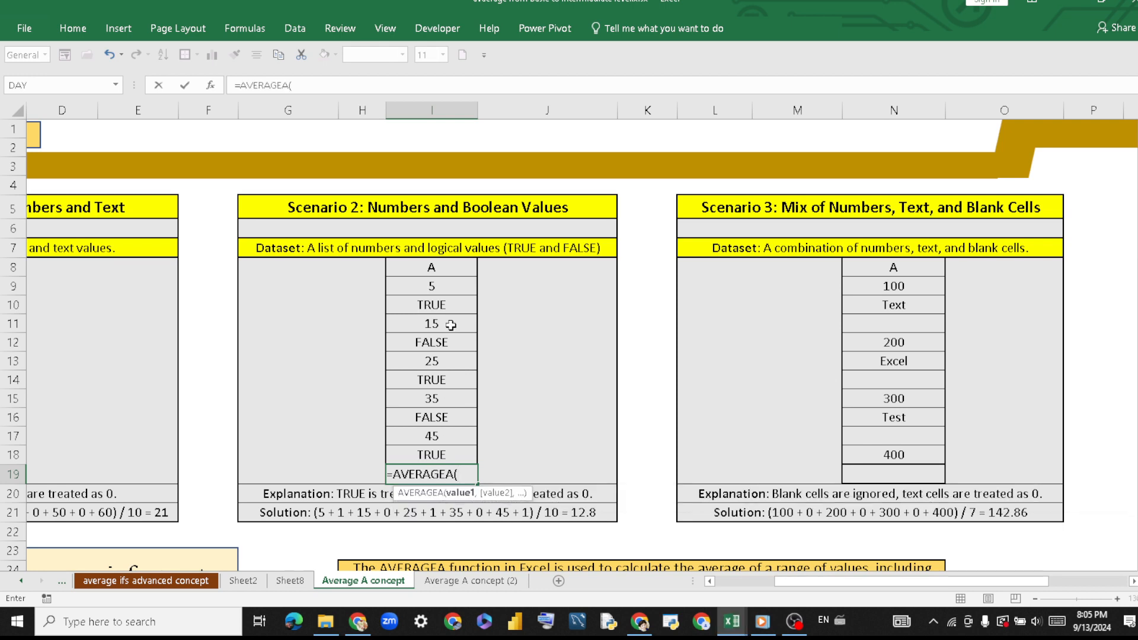
drag(446, 291, 452, 453)
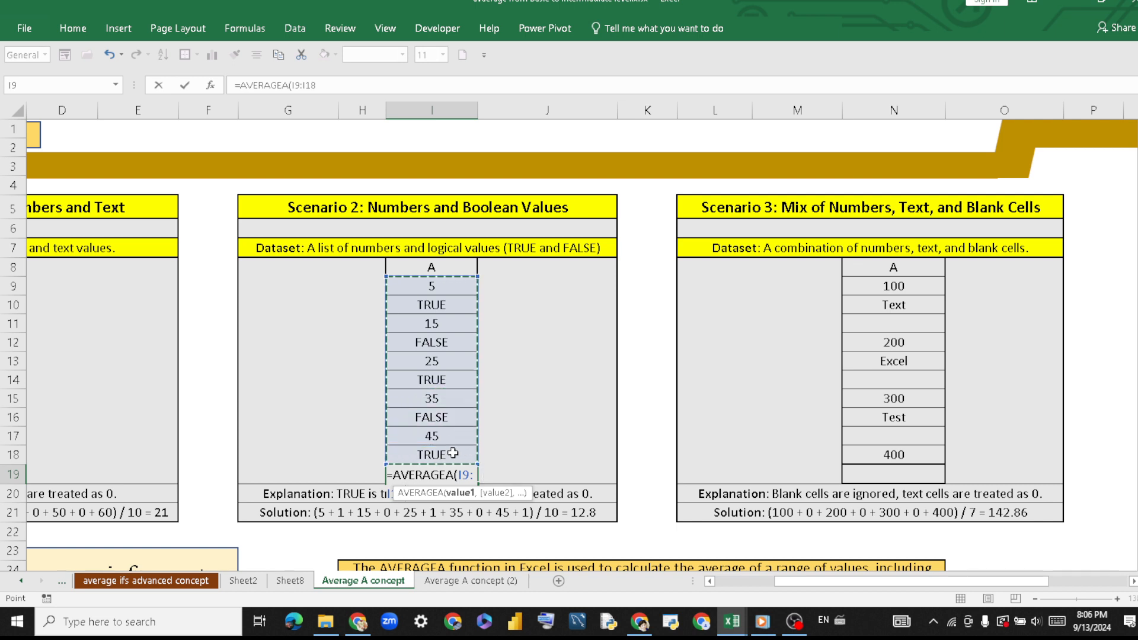
text())
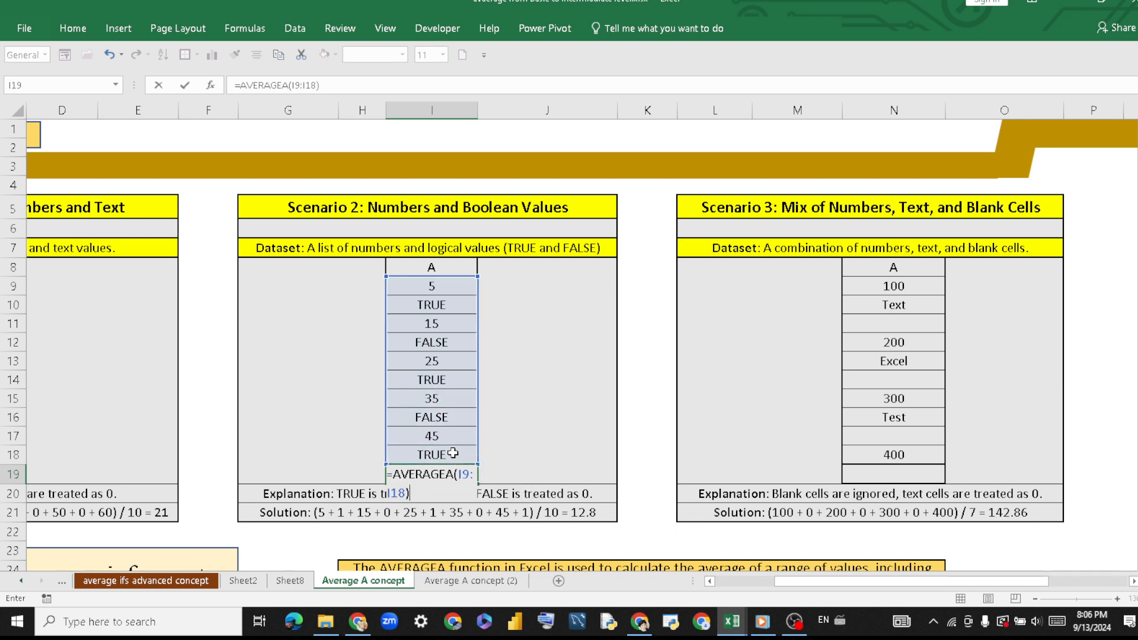
key(Return)
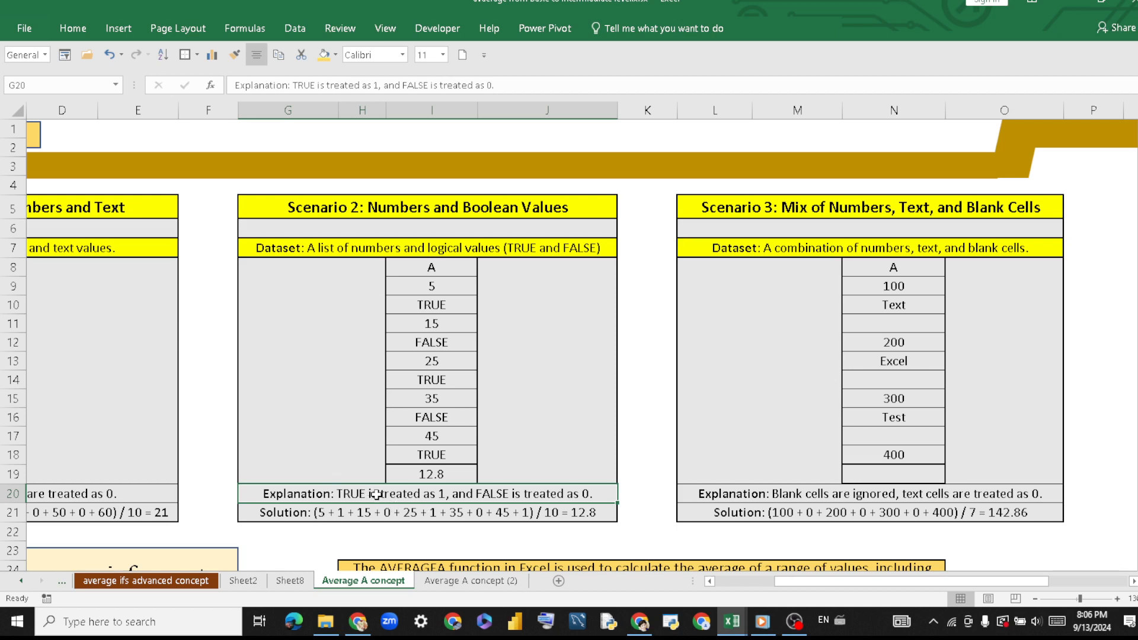
Examine how the TRUE and FALSE cells count in Scenario 2, using the AVERAGEA note in H24 and the solution row.
click(449, 305)
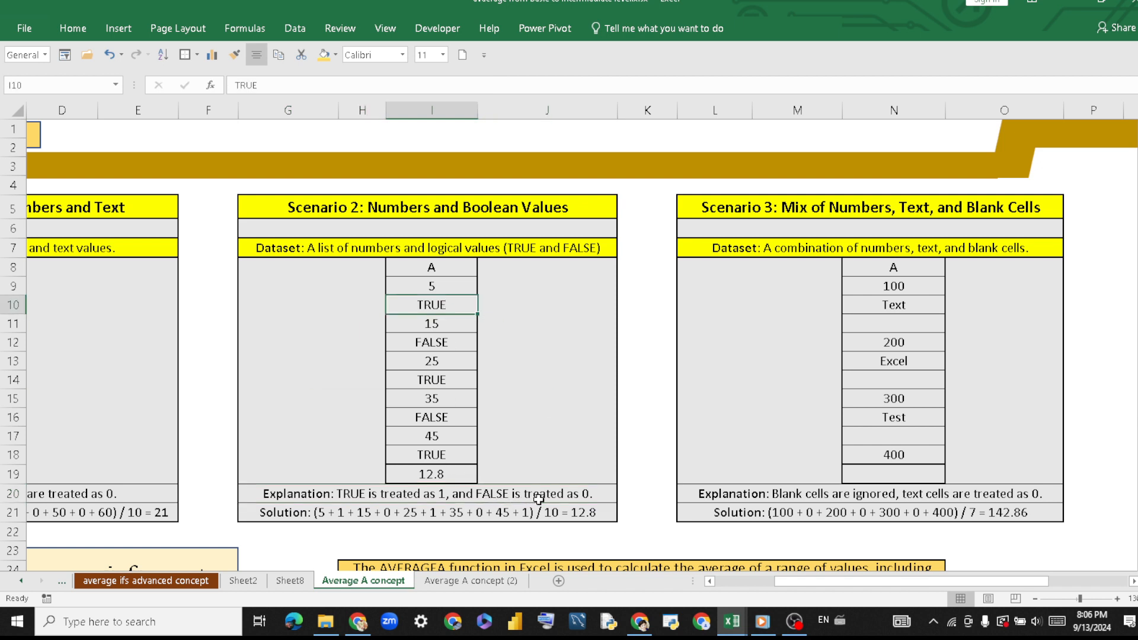
click(446, 419)
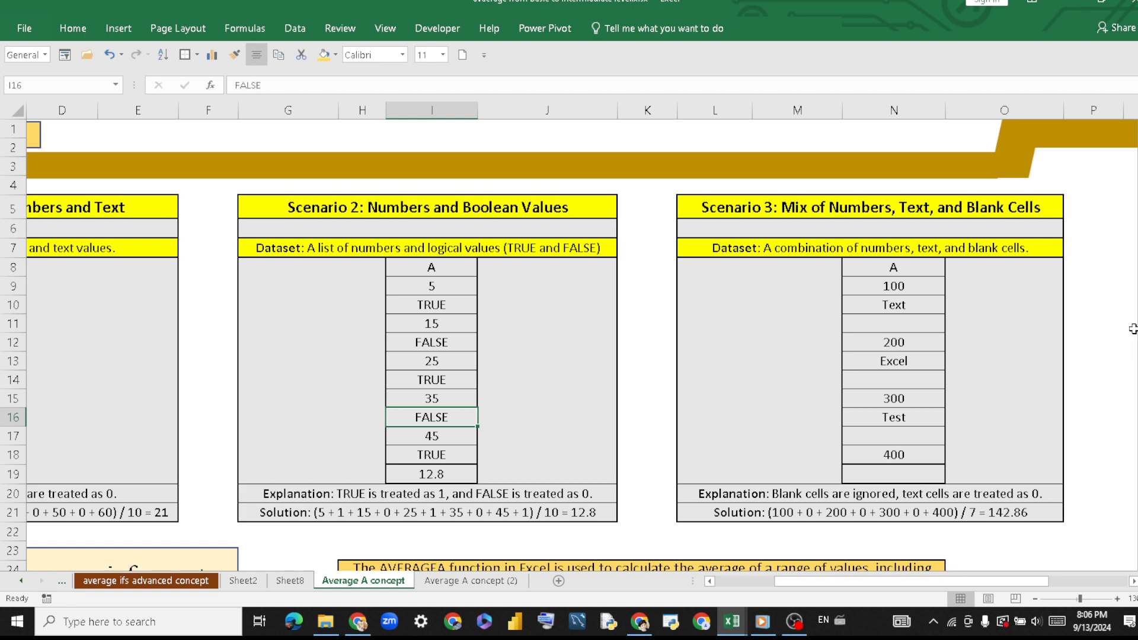
scroll(1085, 324, down, 3)
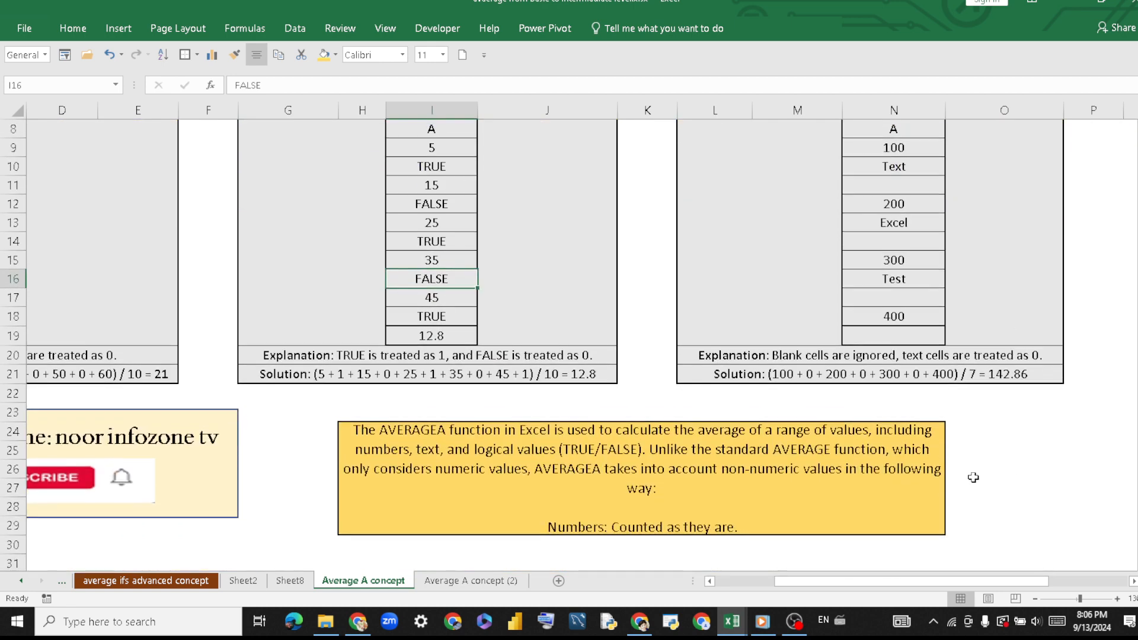
double_click(919, 499)
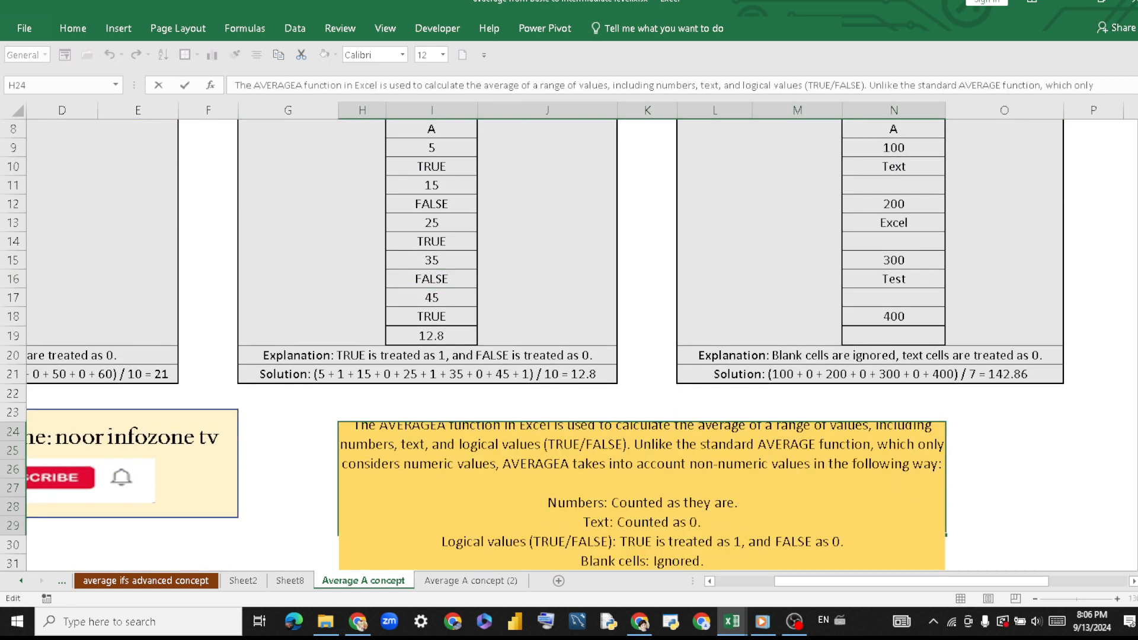
drag(1137, 327, 1137, 337)
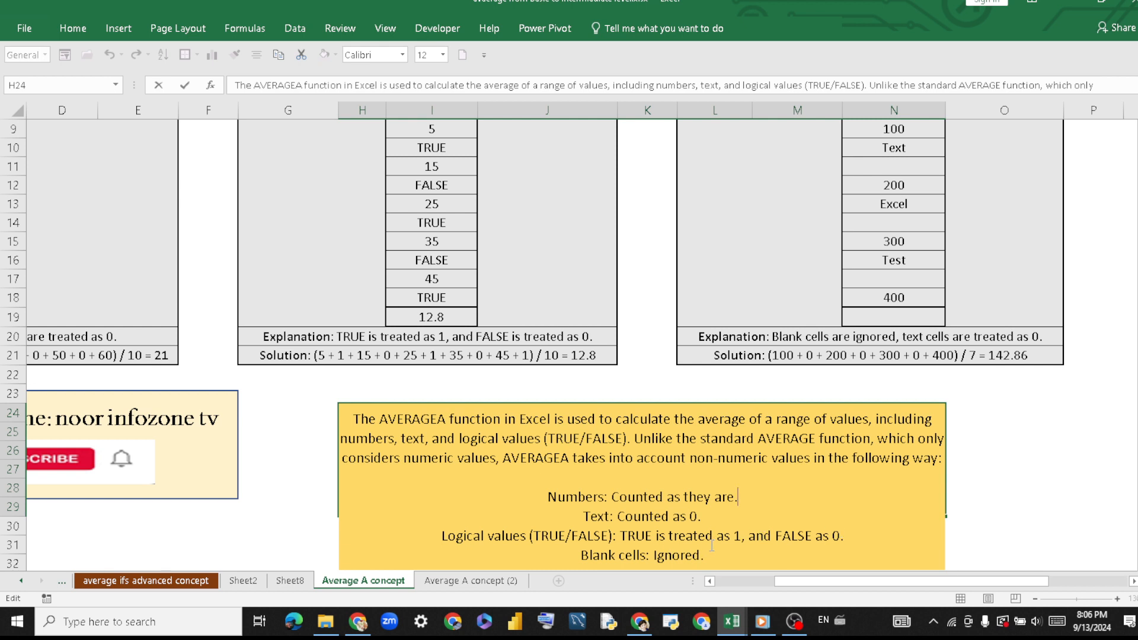
key(Return)
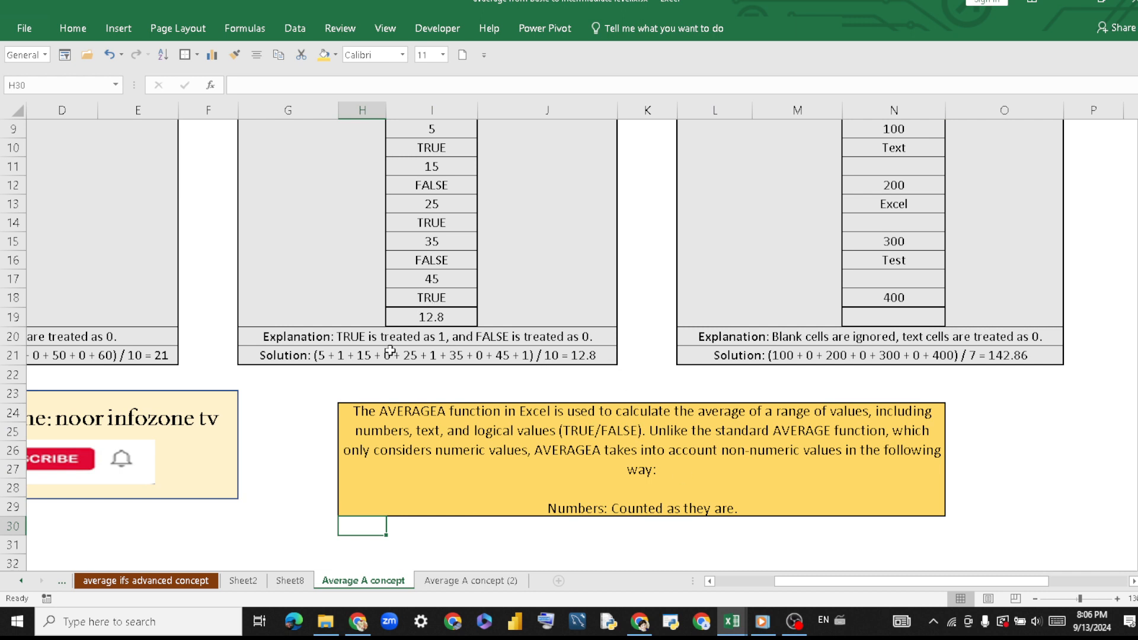
scroll(551, 341, up, 1)
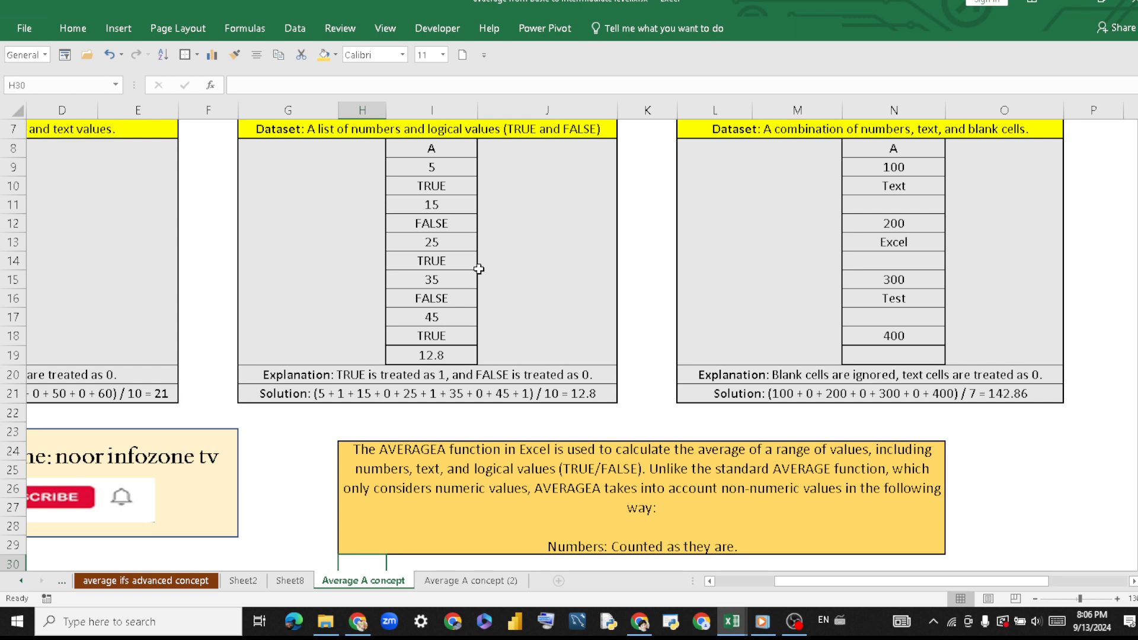
Compare the closing terms of the Scenario 2 solution in row 21 with the dataset values in I16:I18.
double_click(431, 394)
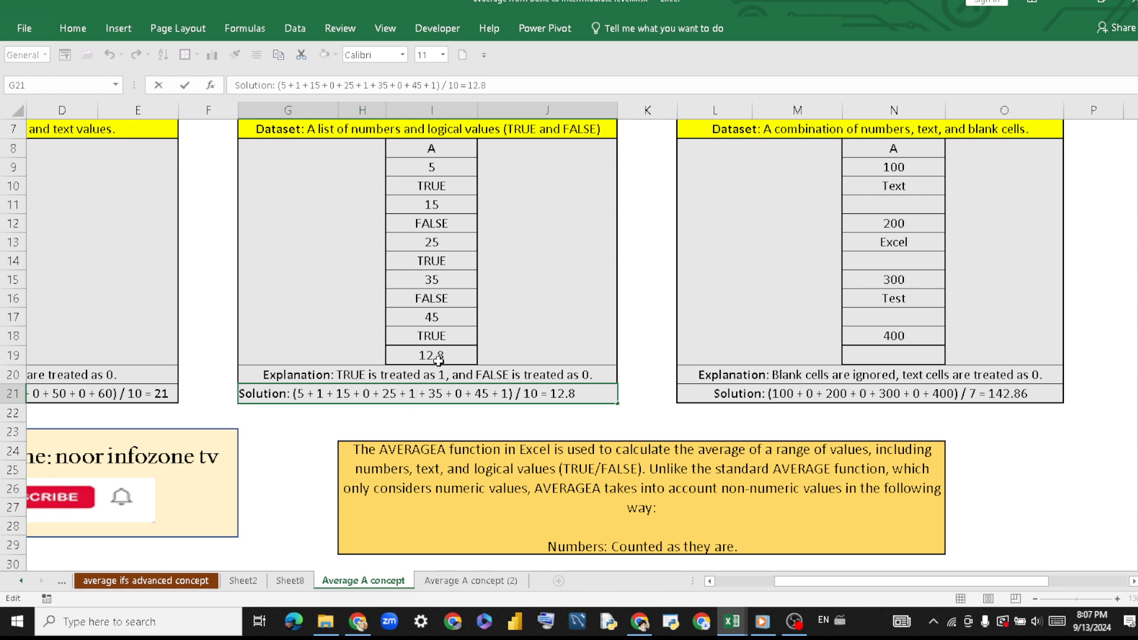
double_click(458, 395)
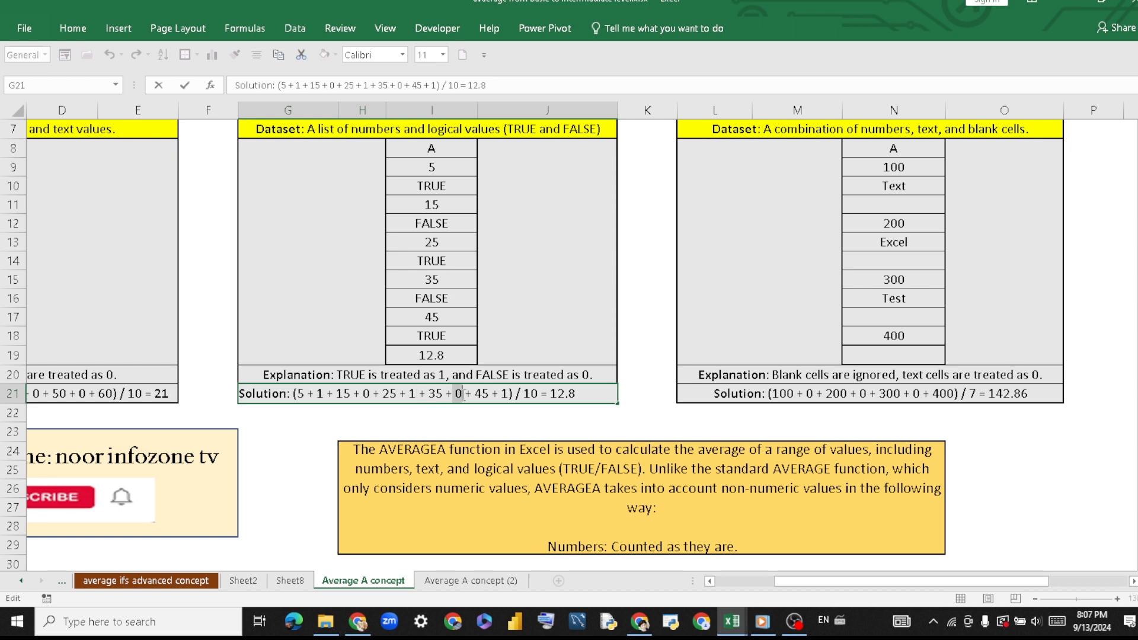
click(453, 320)
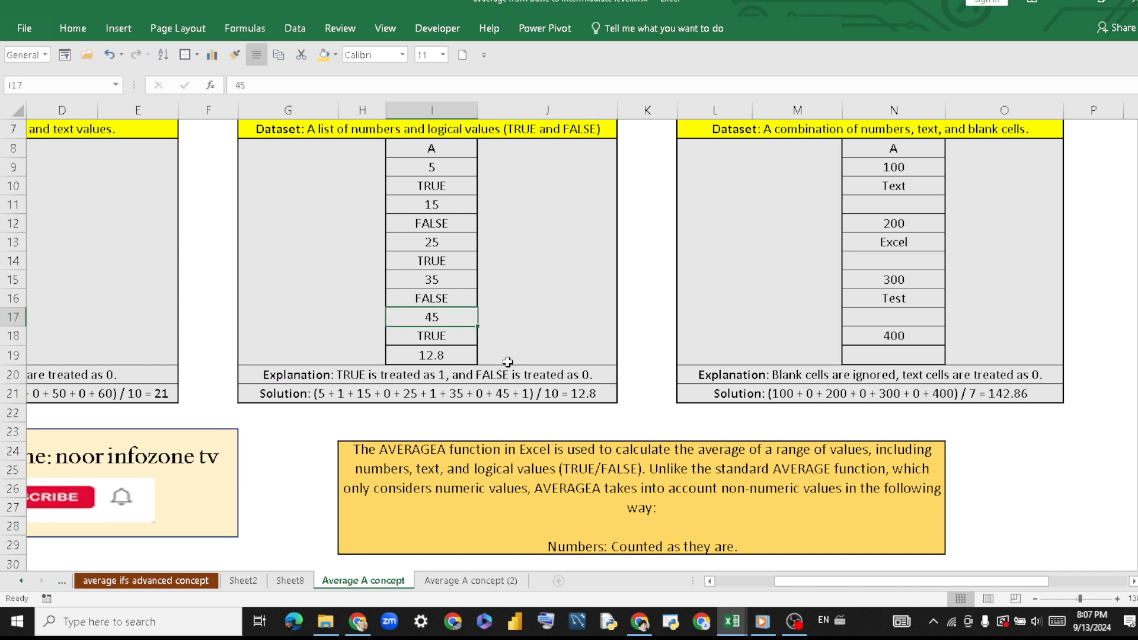
click(457, 338)
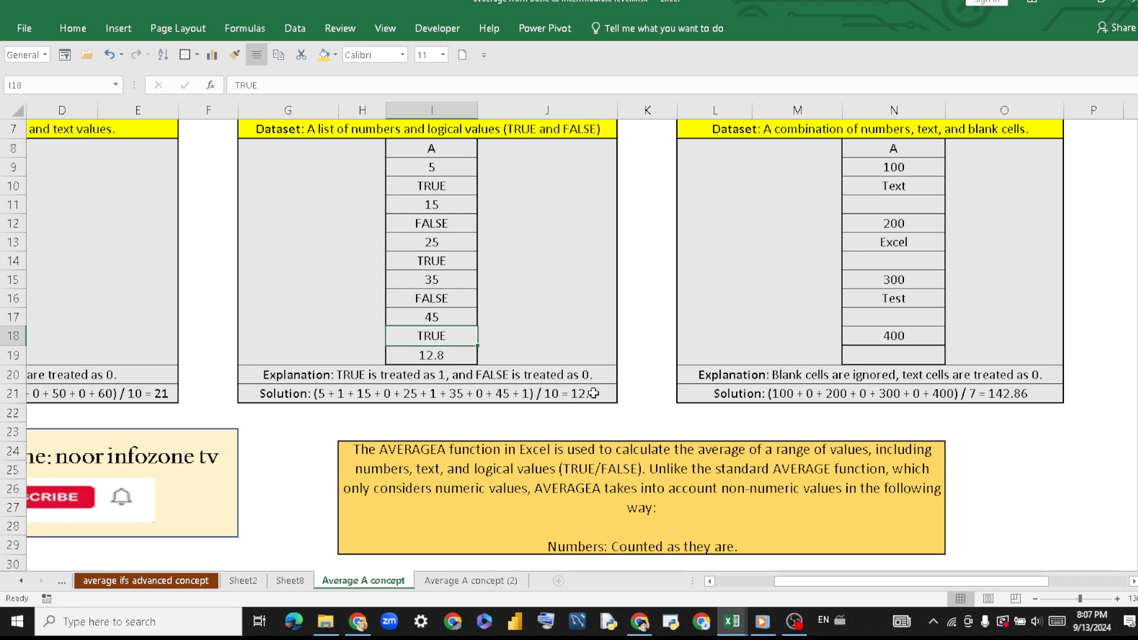
Fill the Scenario 2 result cell I19 with gold and color the 12.8 in the row 21 solution text red.
click(461, 357)
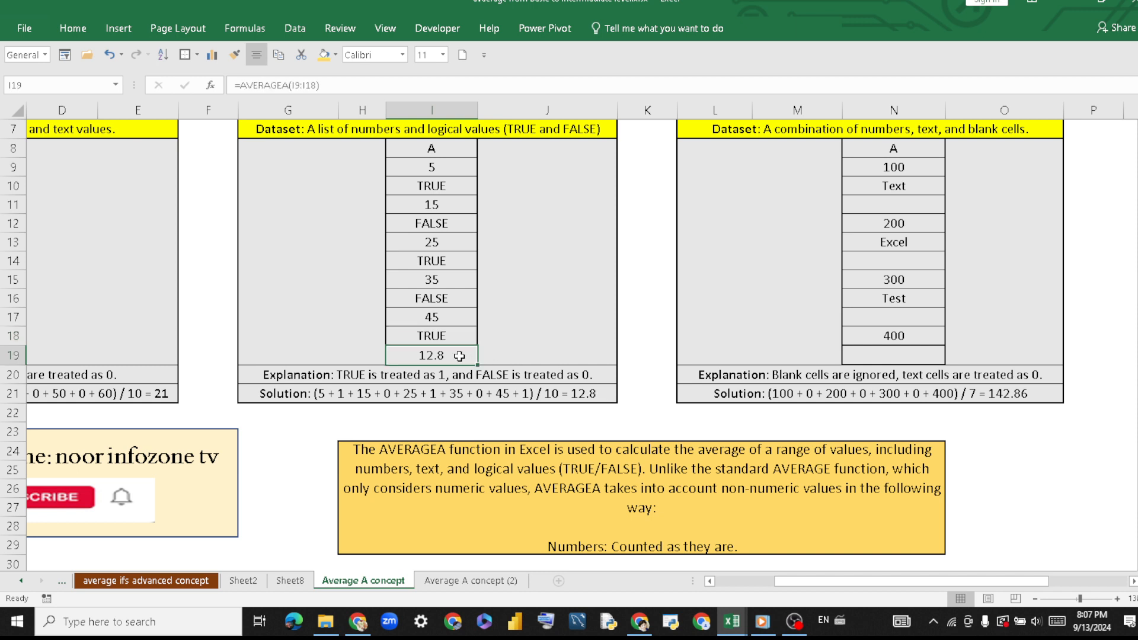
click(323, 54)
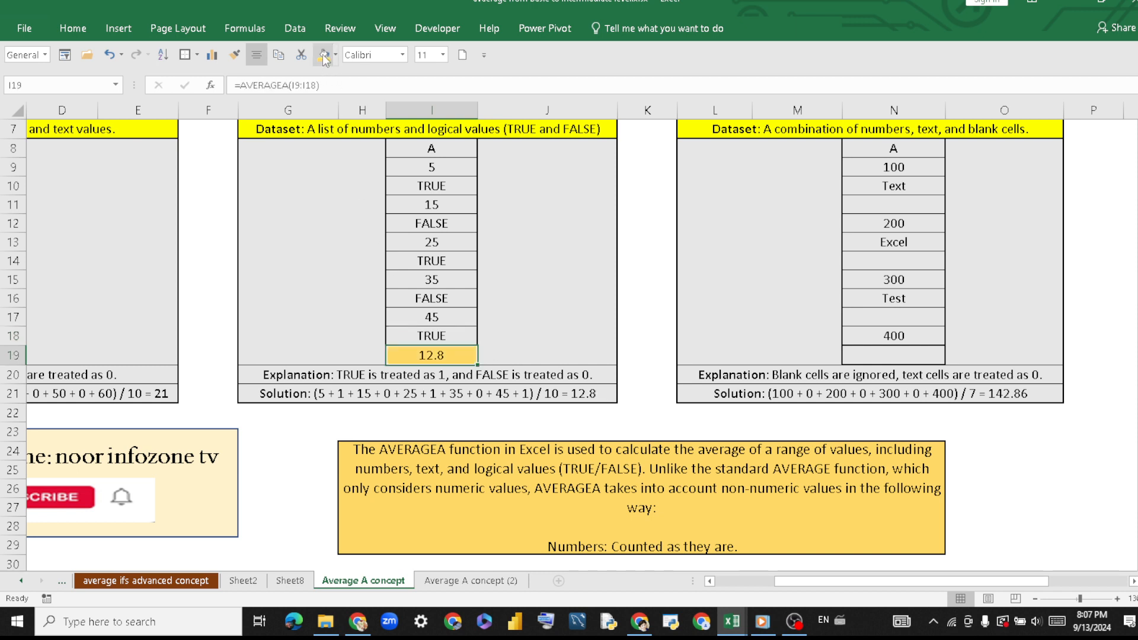
click(575, 393)
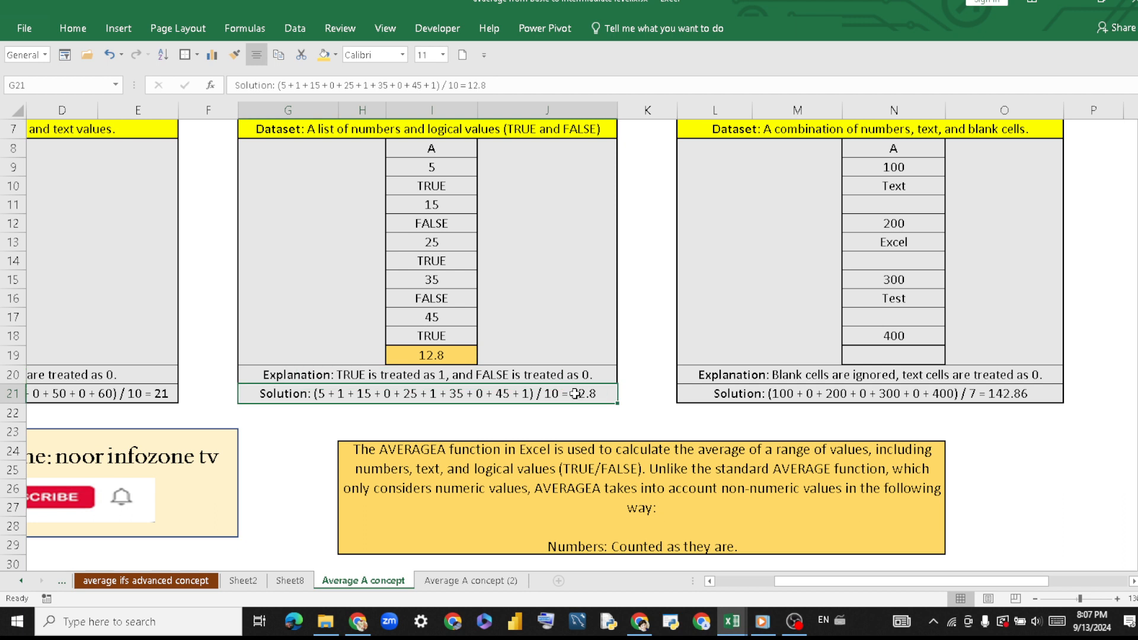
double_click(574, 393)
drag(578, 393, 554, 393)
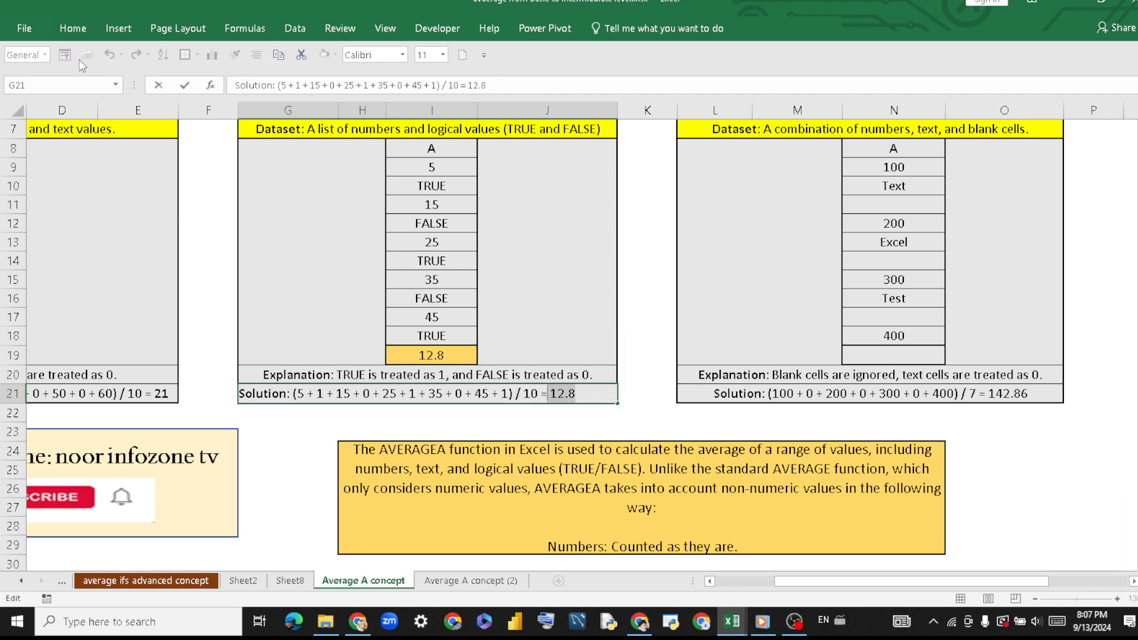
click(70, 28)
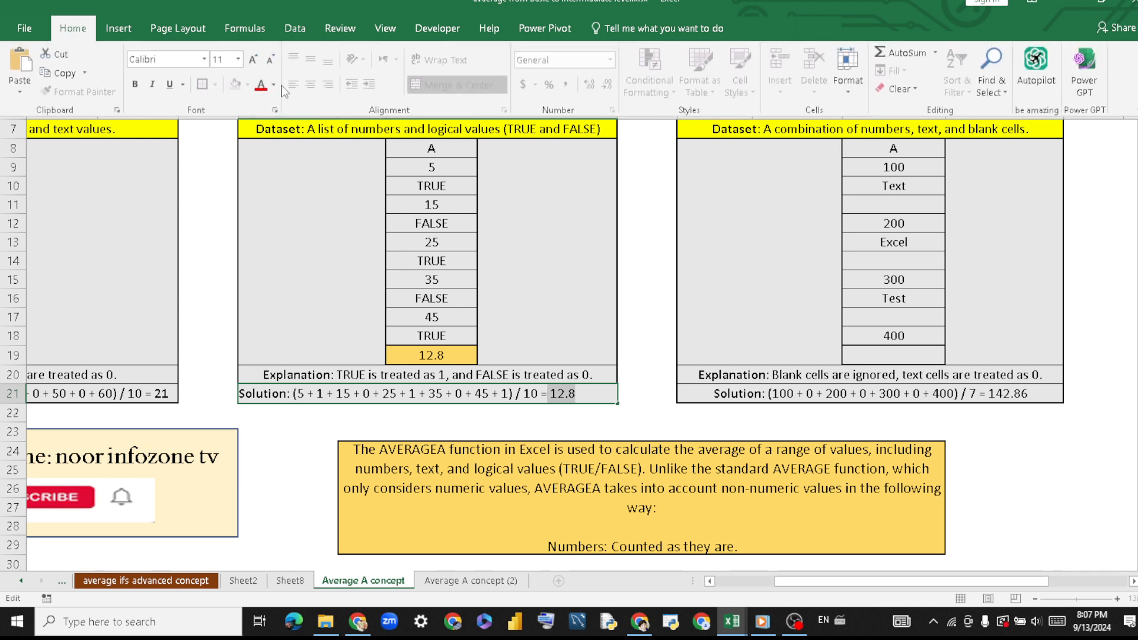
click(264, 91)
click(298, 436)
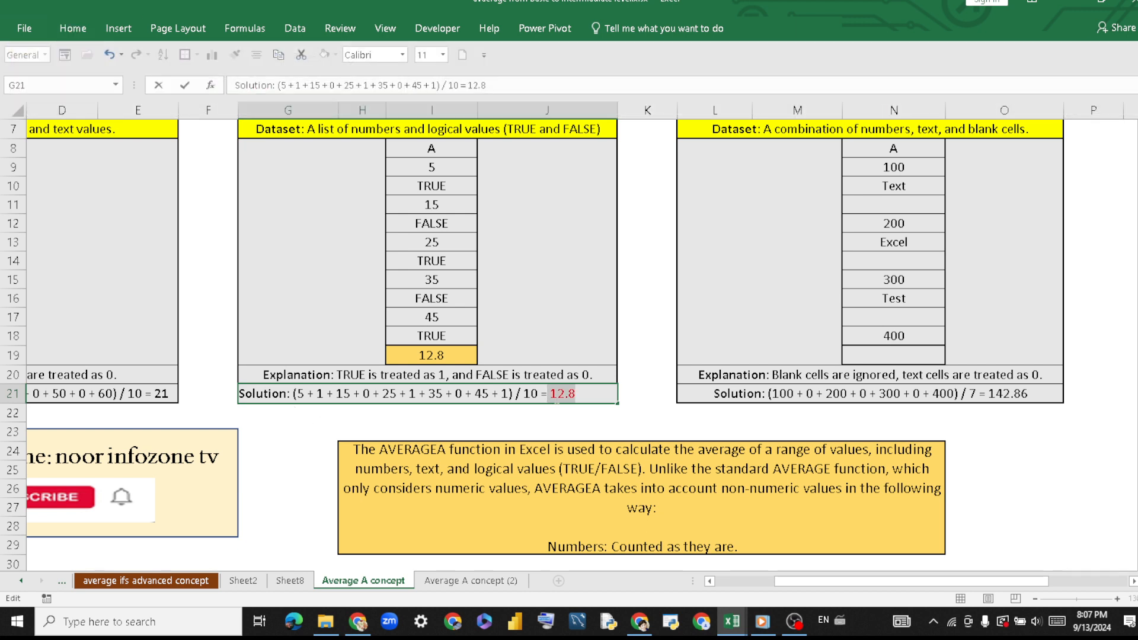
click(640, 413)
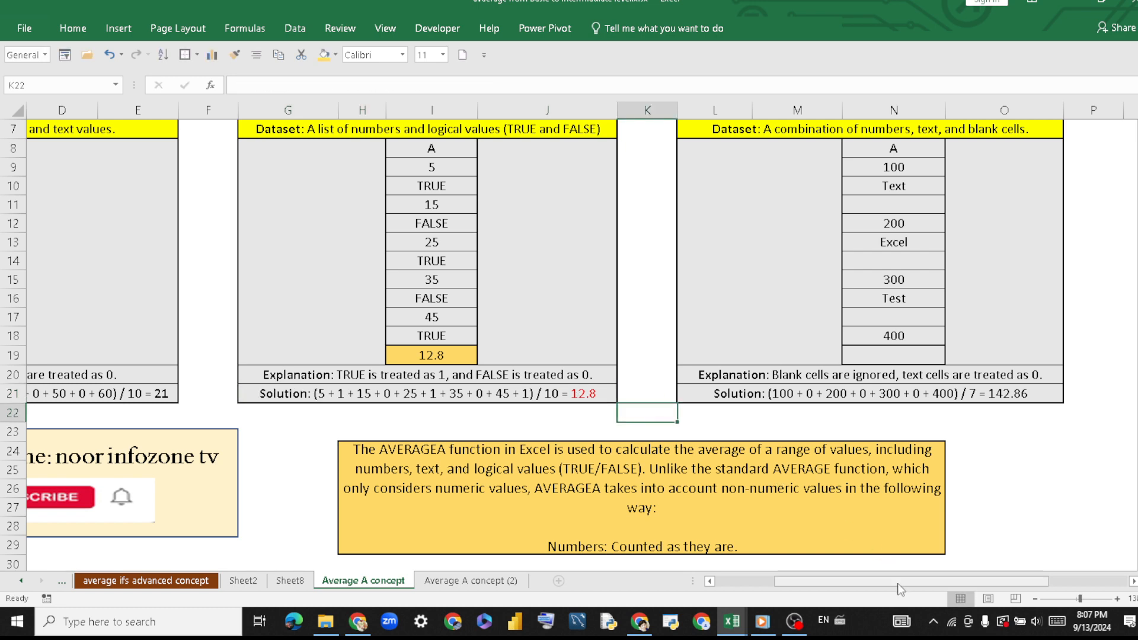
Examine the Scenario 3 dataset in N9:N18, noting its numbers, text entries and the blank cells N11, N14 and N17.
drag(897, 584, 977, 584)
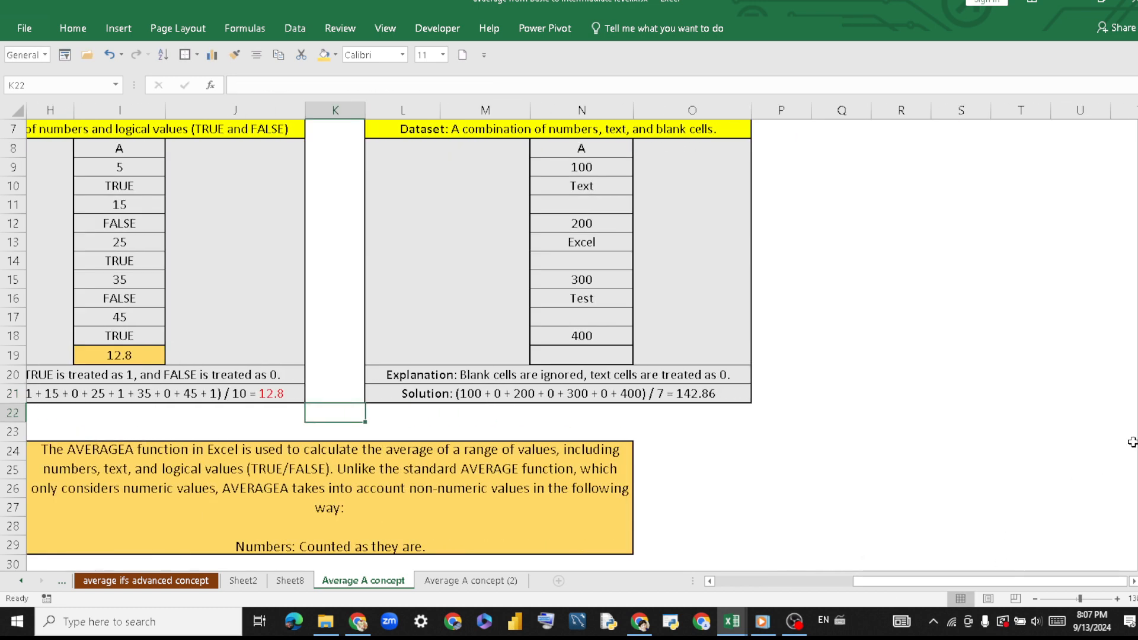
scroll(569, 326, up, 2)
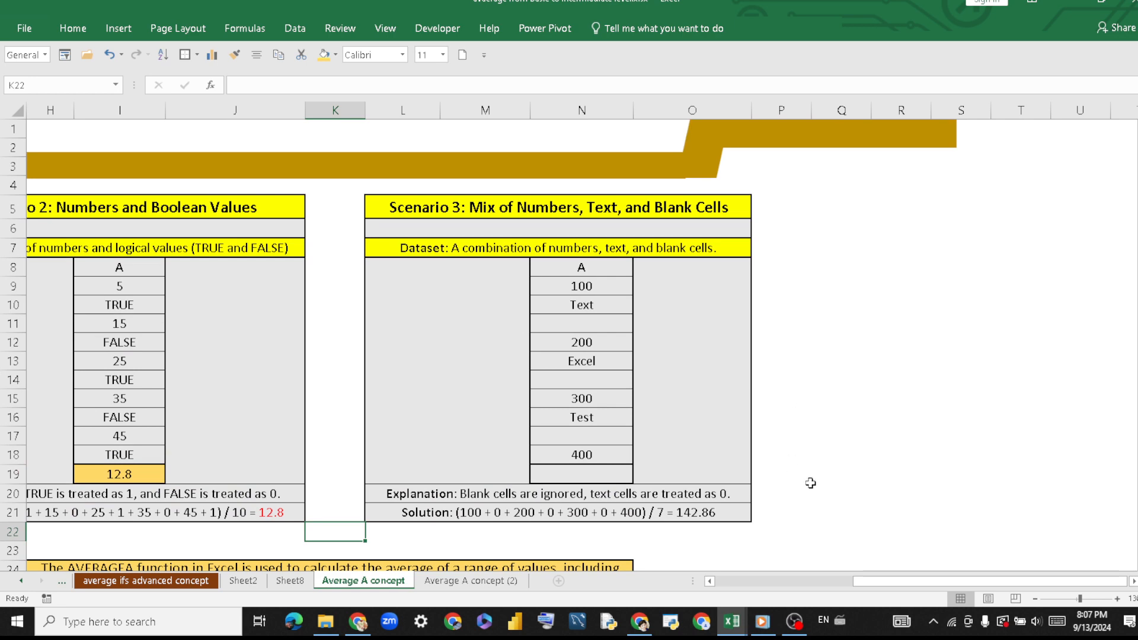
drag(899, 580, 862, 587)
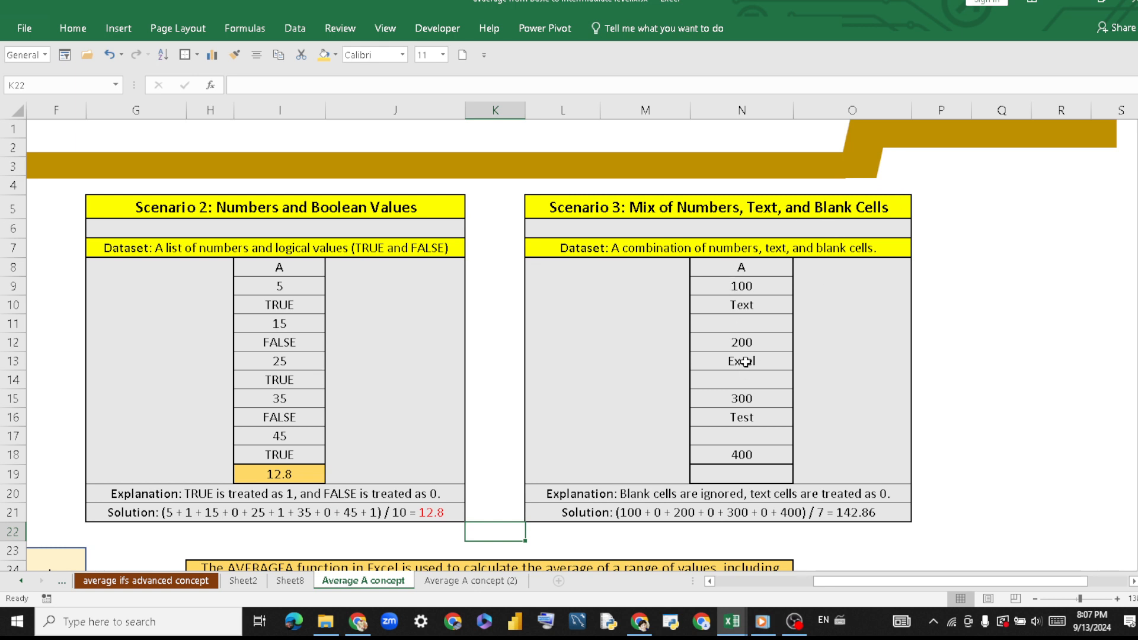
drag(738, 287, 761, 465)
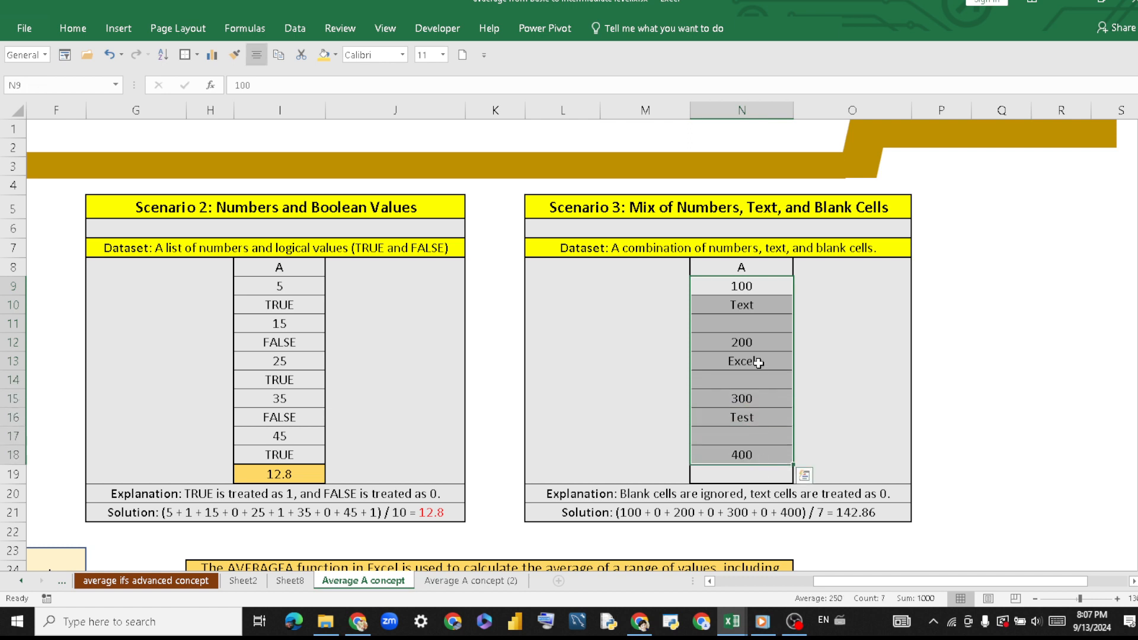
click(760, 303)
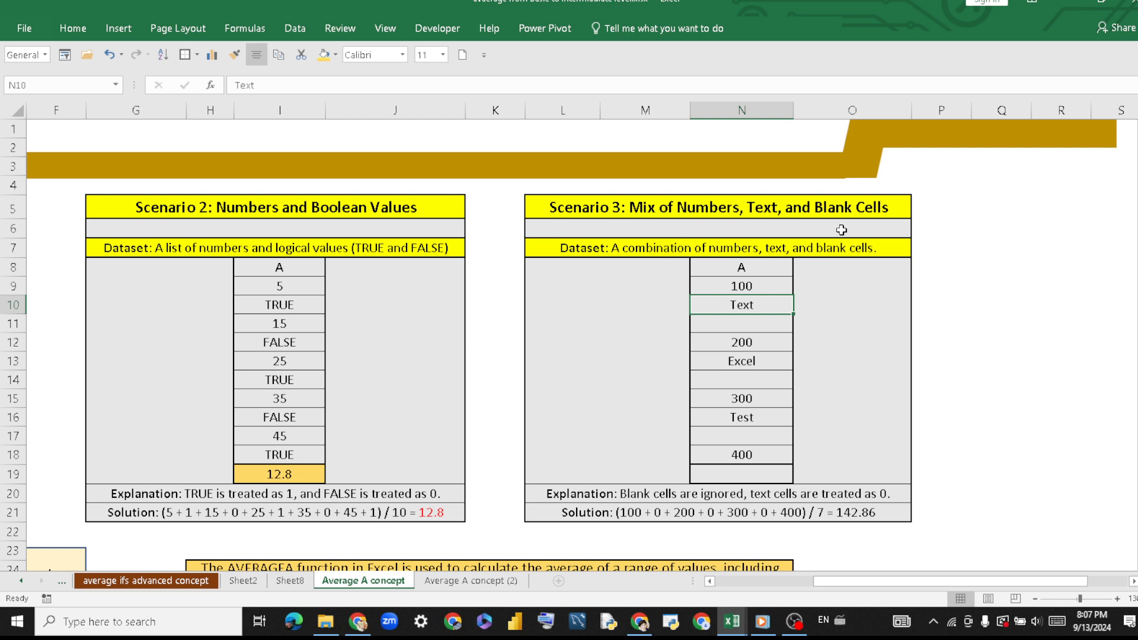
click(860, 214)
click(752, 326)
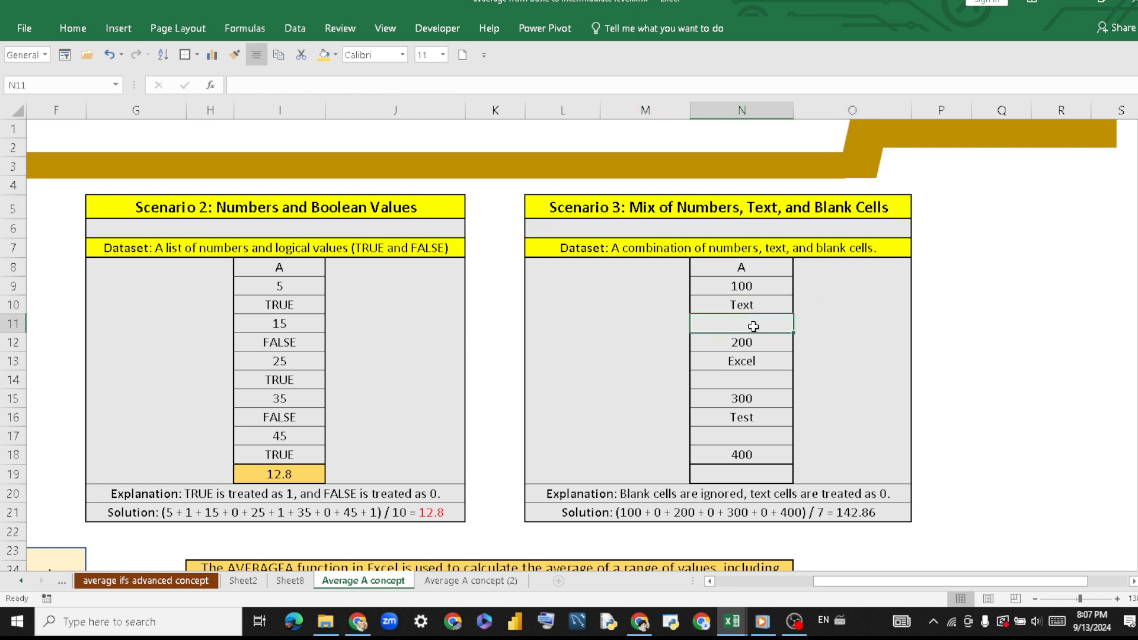
click(753, 379)
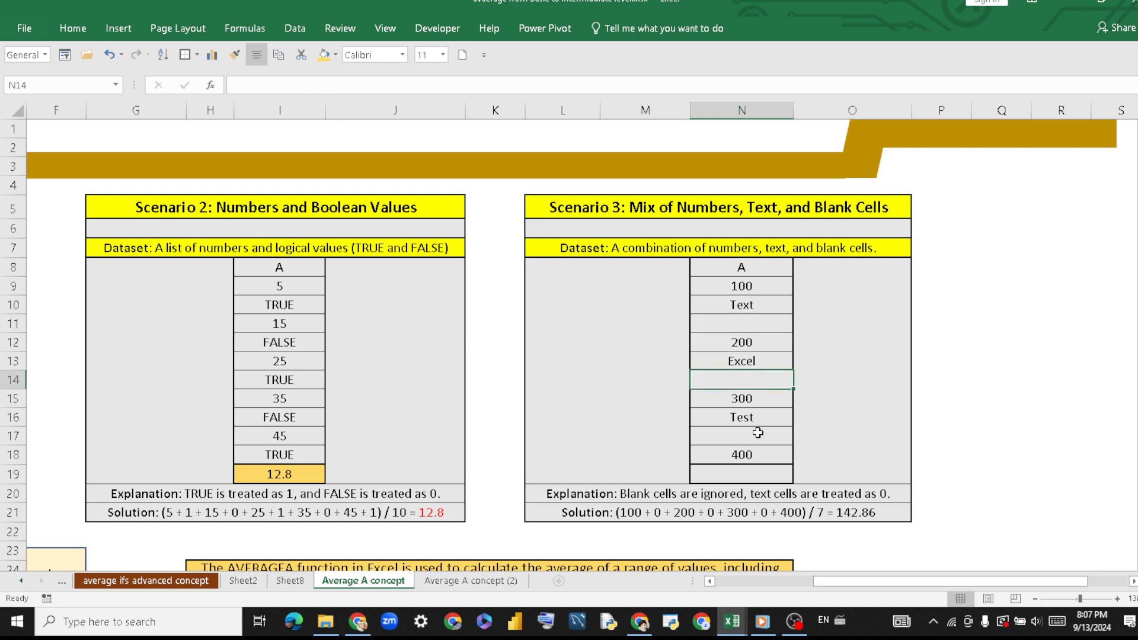
click(758, 433)
Calculate the Scenario 3 average in cell N19 with =AVERAGEA(N9:N18) and fill the cell with gold.
click(740, 476)
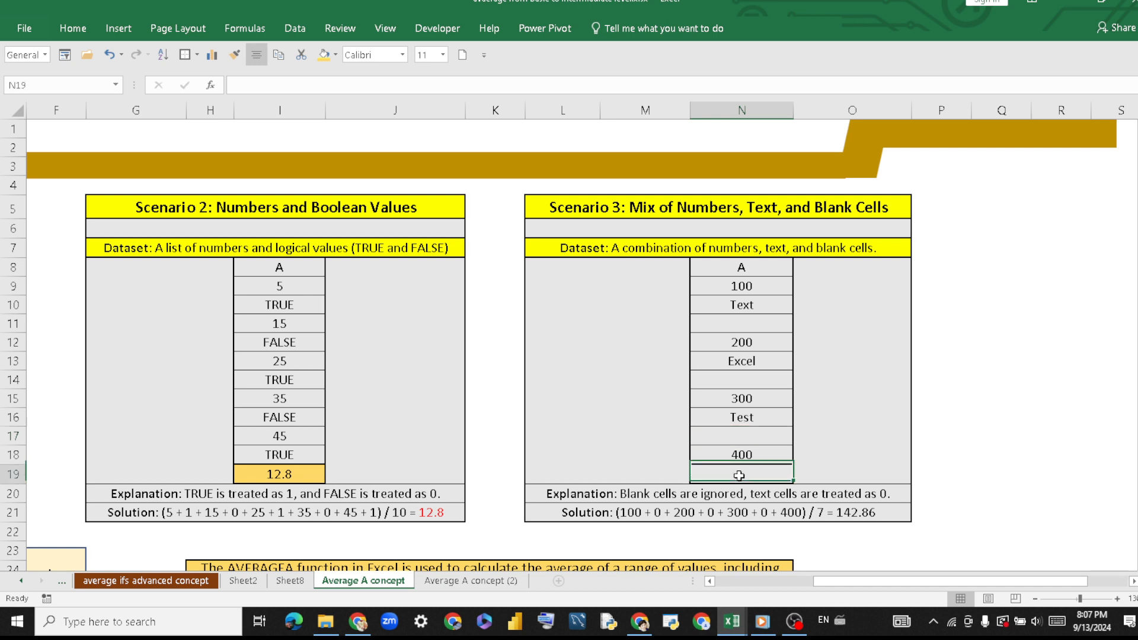
text(=)
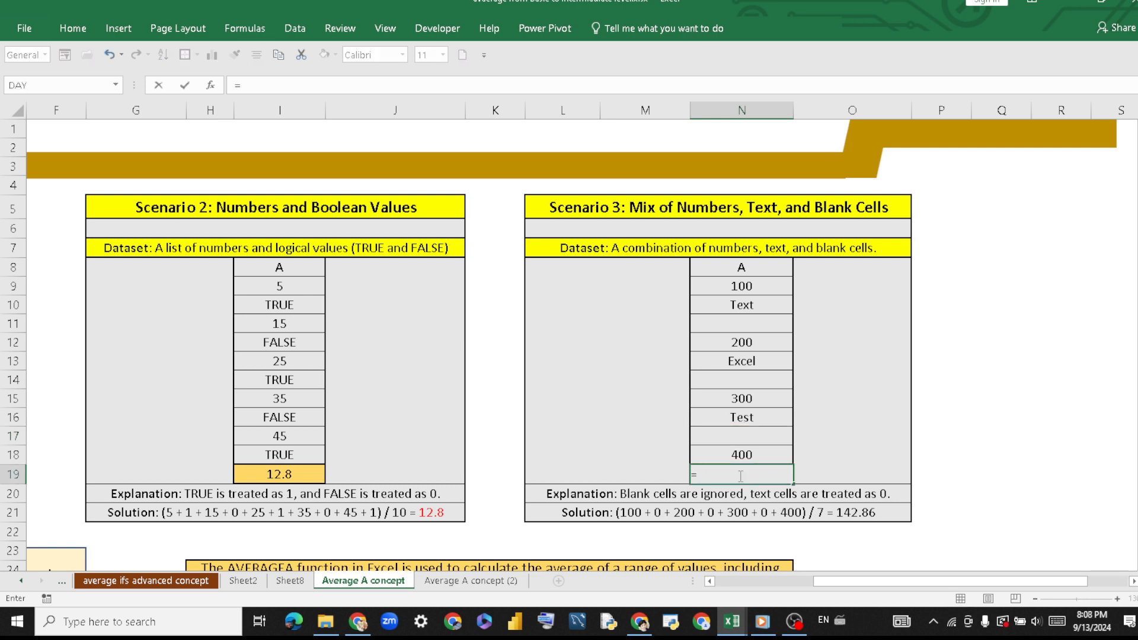
text(aver)
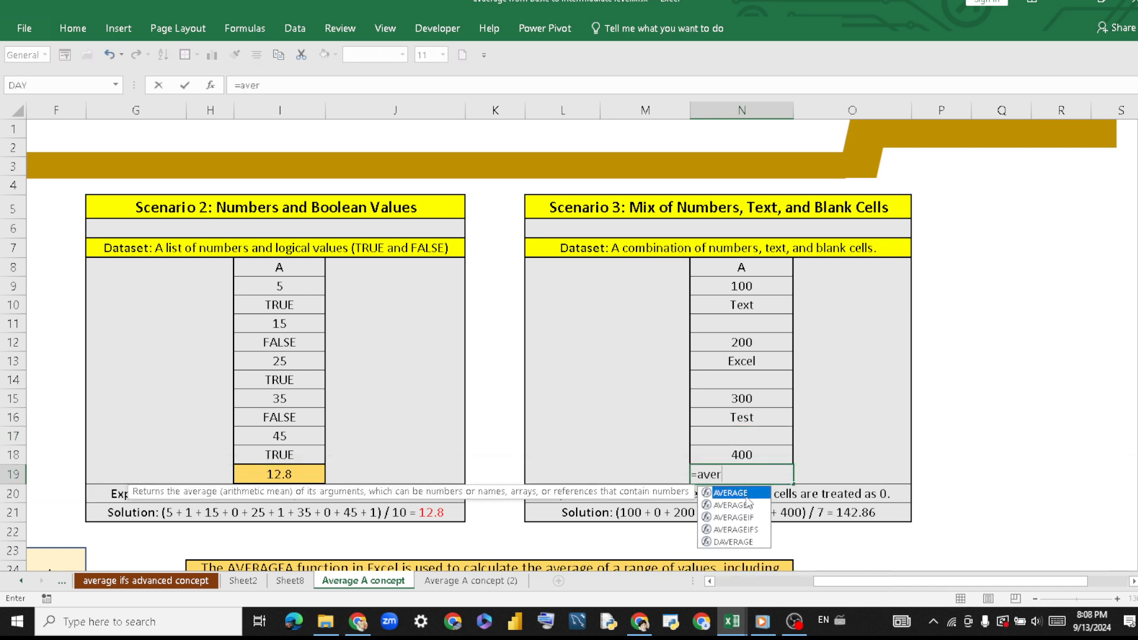
double_click(752, 506)
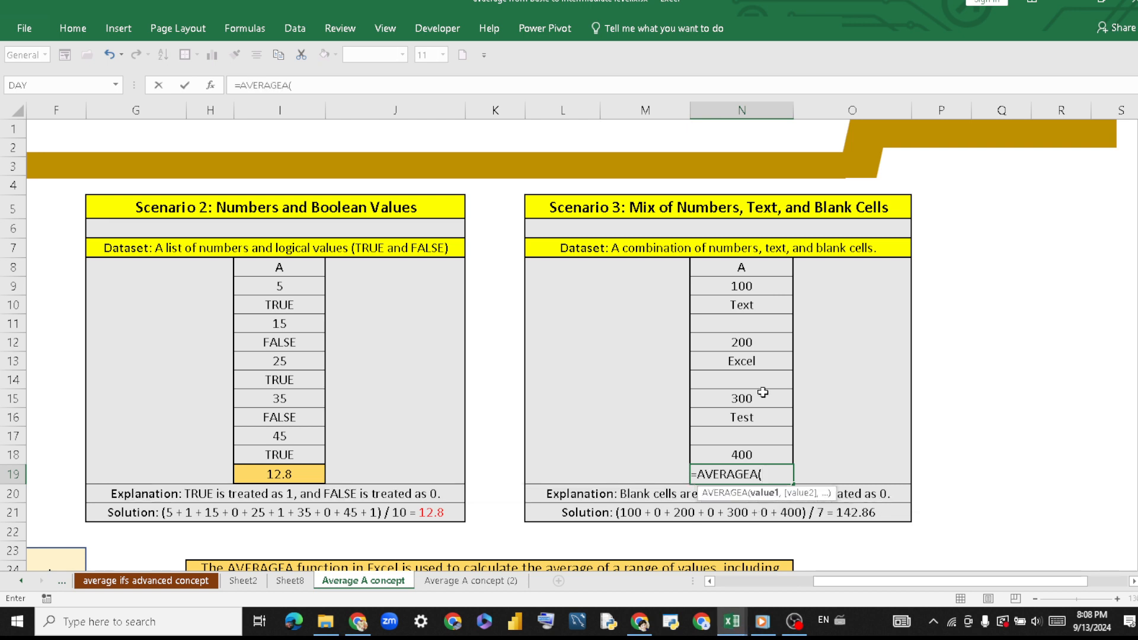
drag(757, 285, 759, 452)
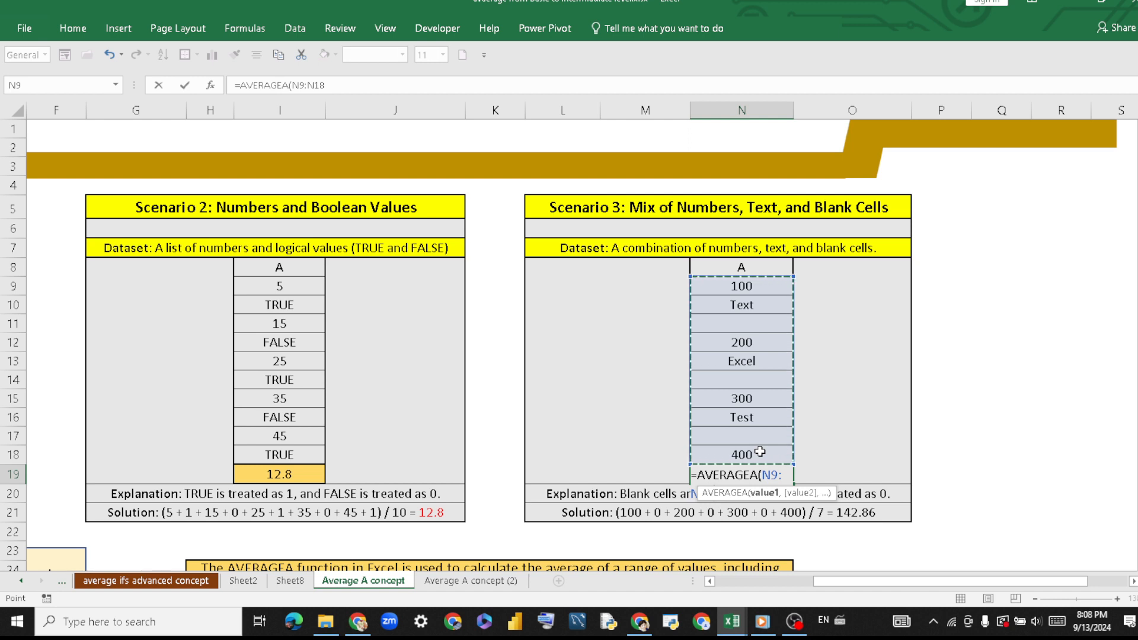
text())
key(Return)
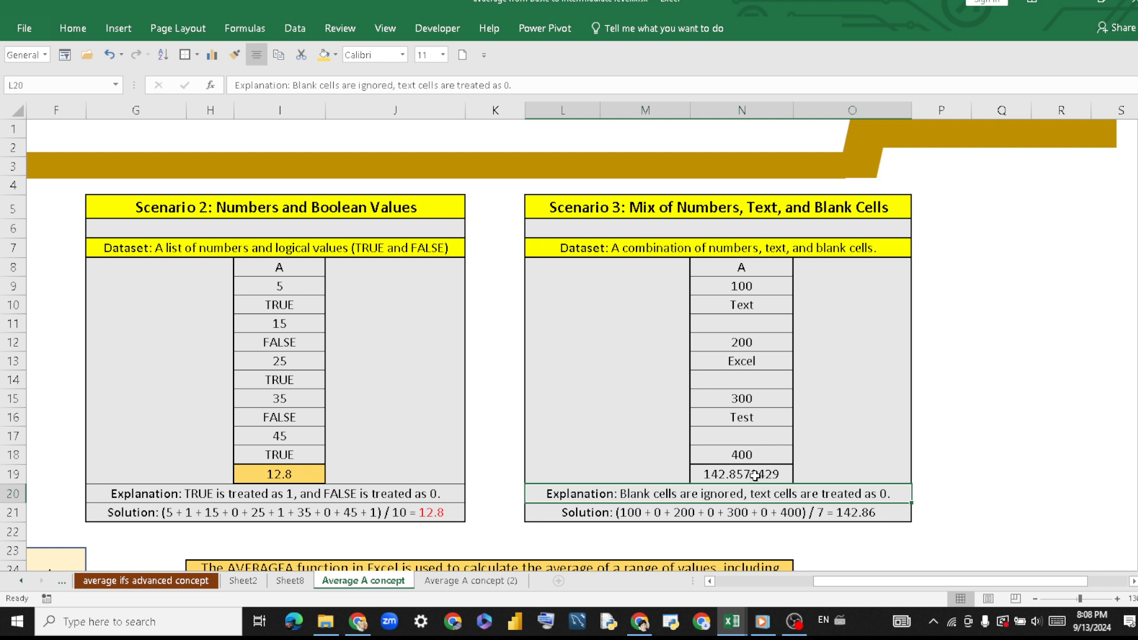
click(753, 475)
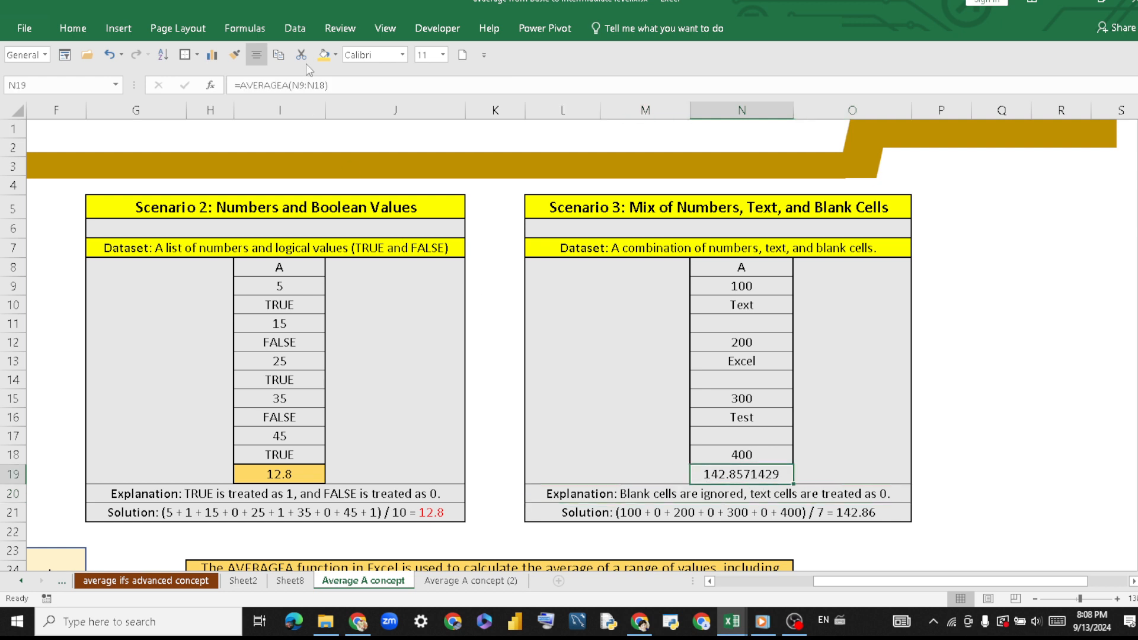
click(325, 55)
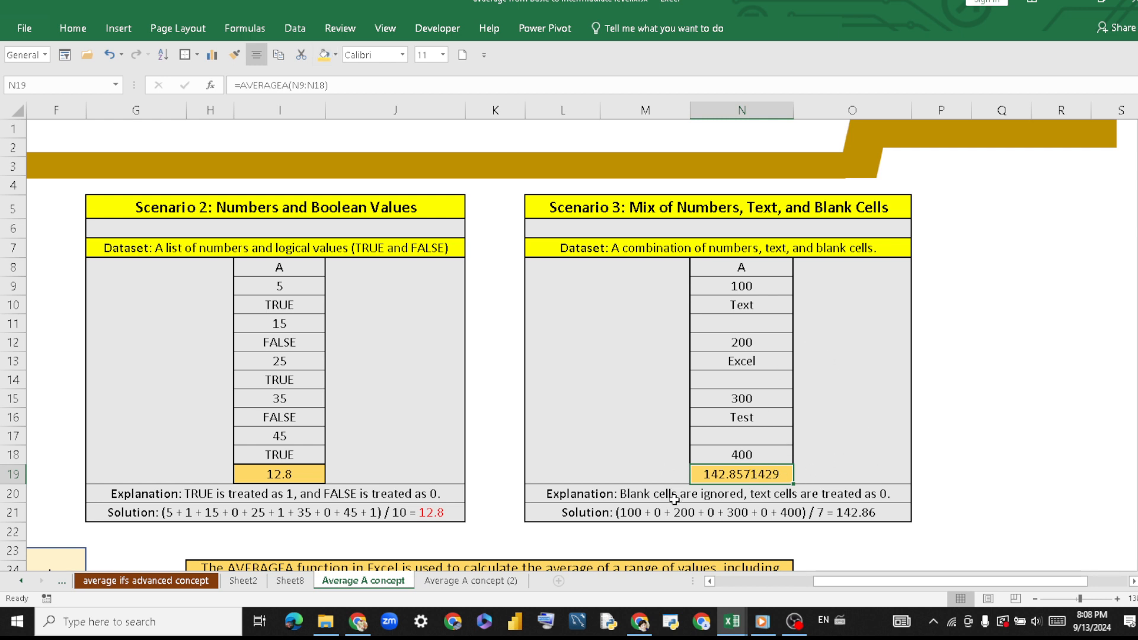
Compare the terms of the Scenario 3 solution in row 21 with the number, text and blank cells in N11:N16.
double_click(638, 512)
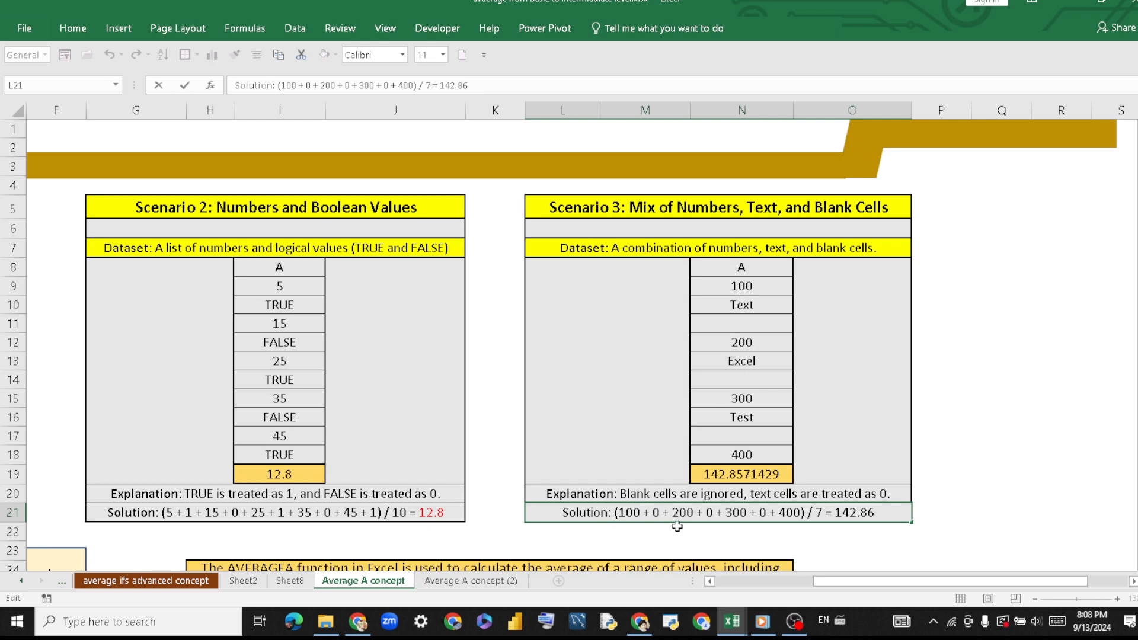
click(768, 328)
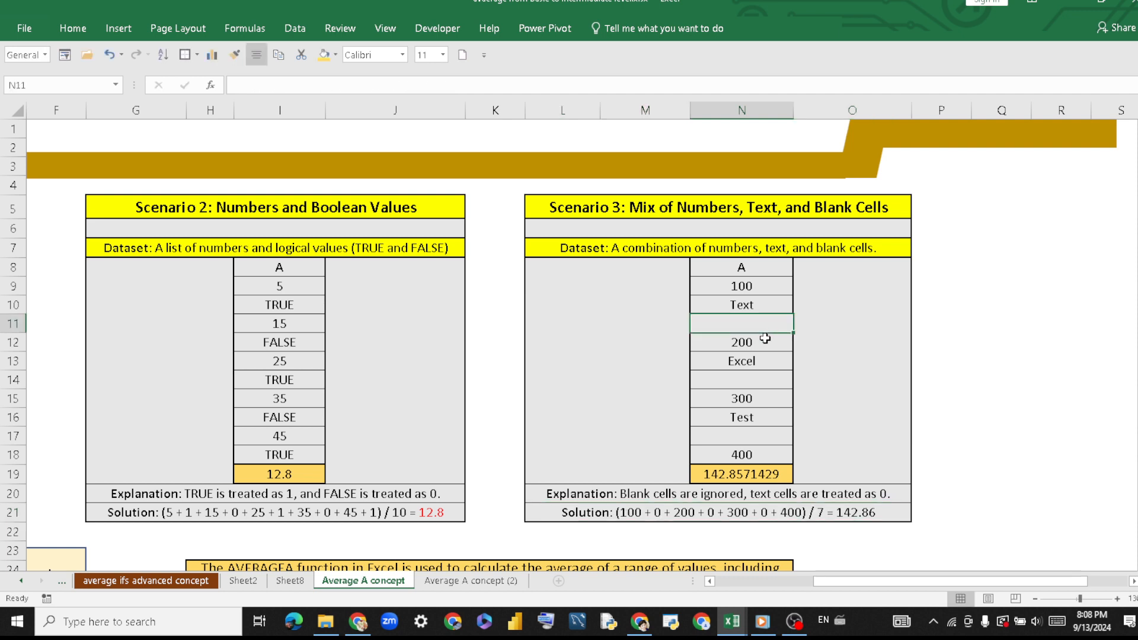
click(766, 339)
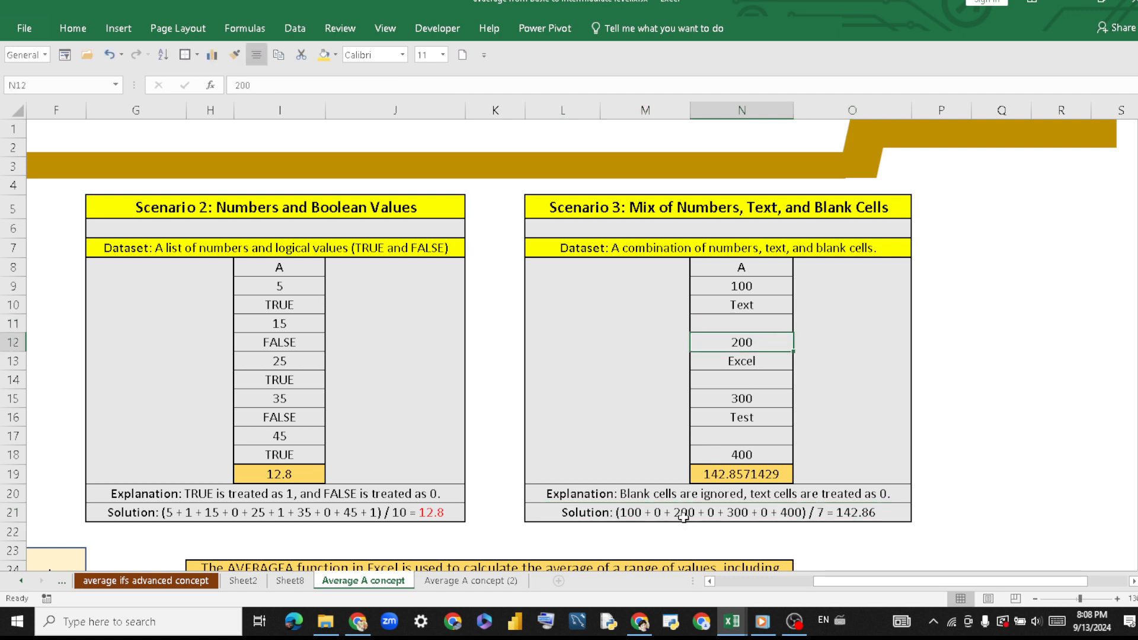
click(777, 362)
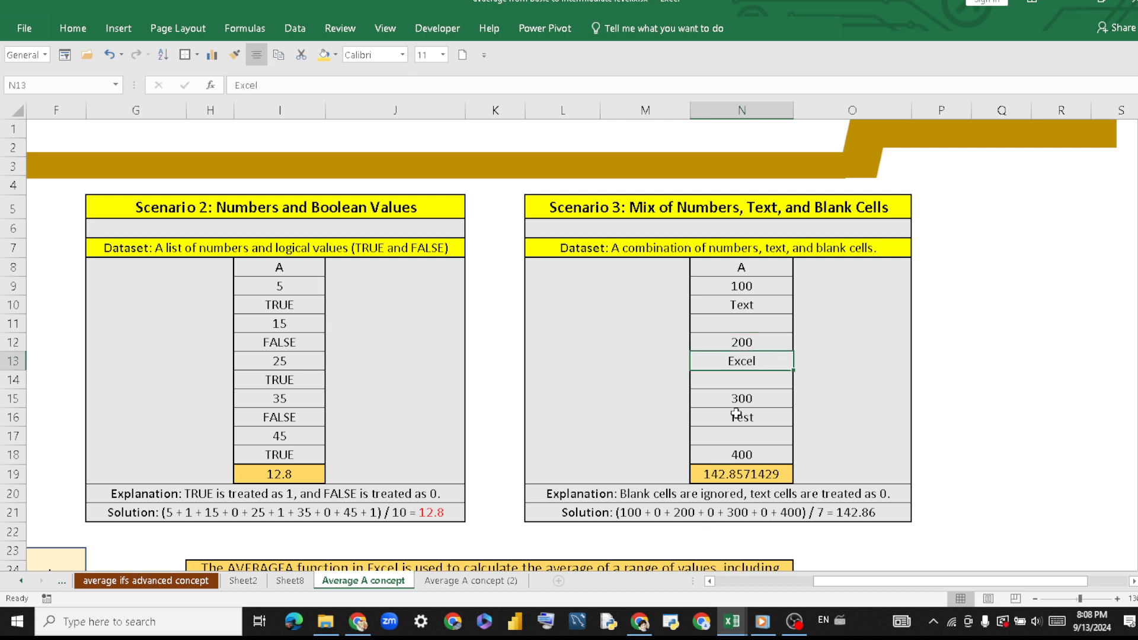
click(737, 380)
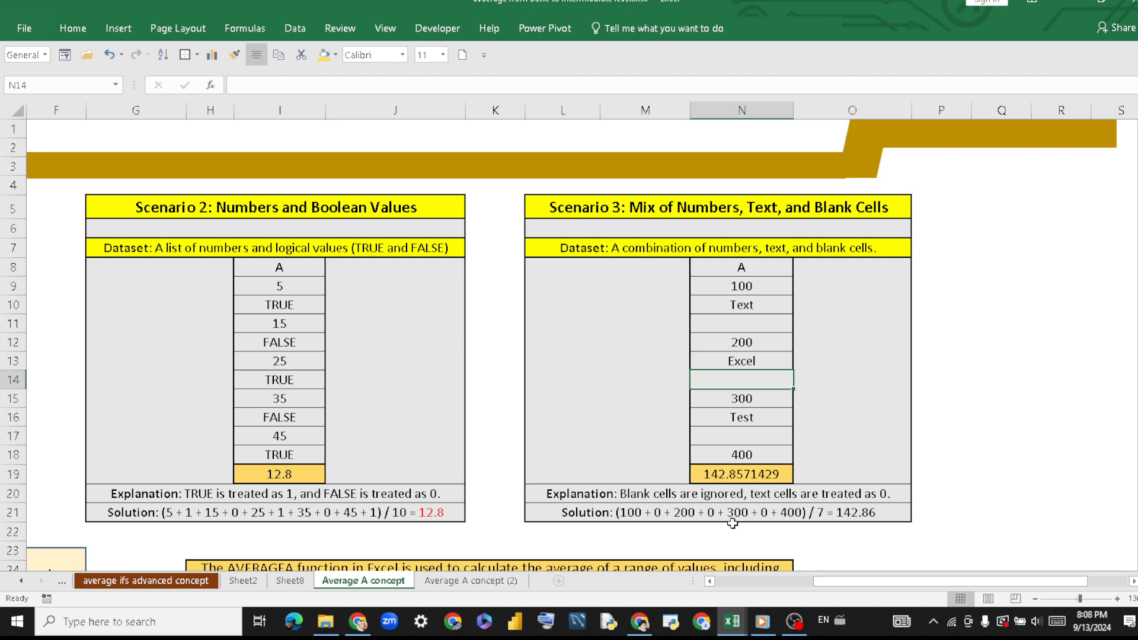
click(775, 396)
click(775, 419)
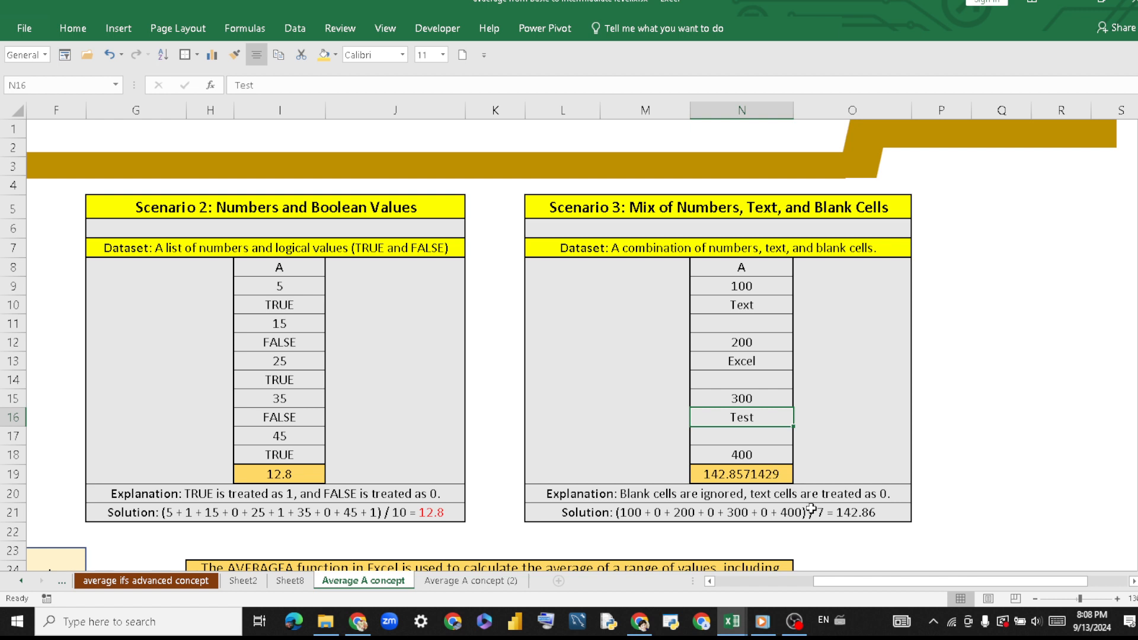
Check the divisor 7 in the Scenario 3 solution against the range N9:N18 and its blank cells N11, N14 and N17.
drag(773, 280, 777, 454)
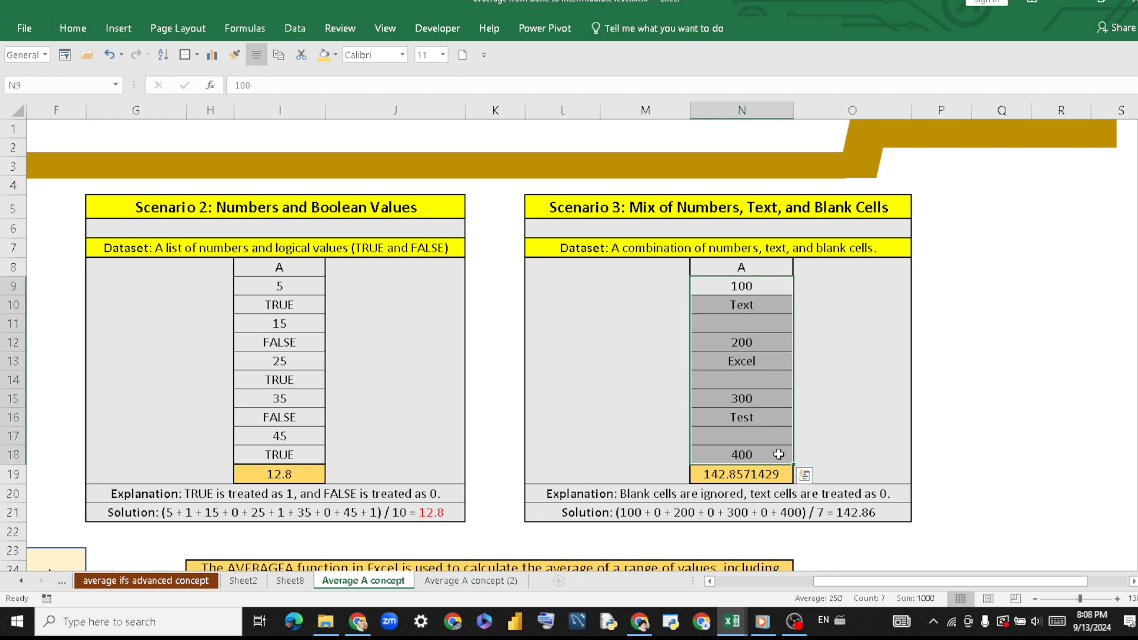
click(818, 512)
drag(751, 285, 767, 457)
click(759, 322)
click(761, 379)
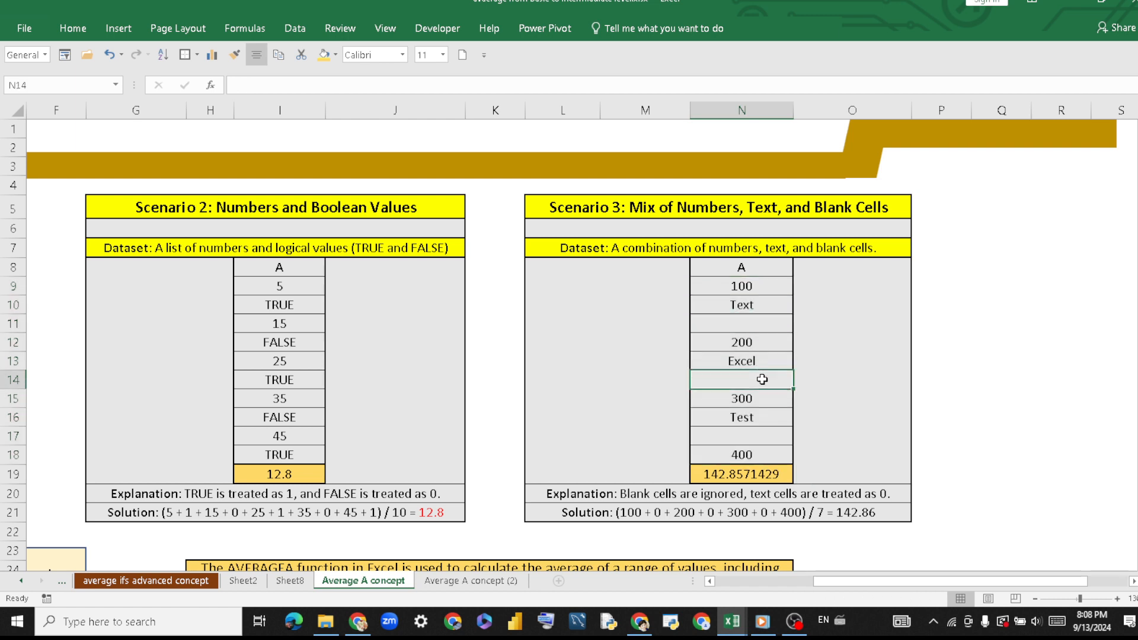
click(771, 433)
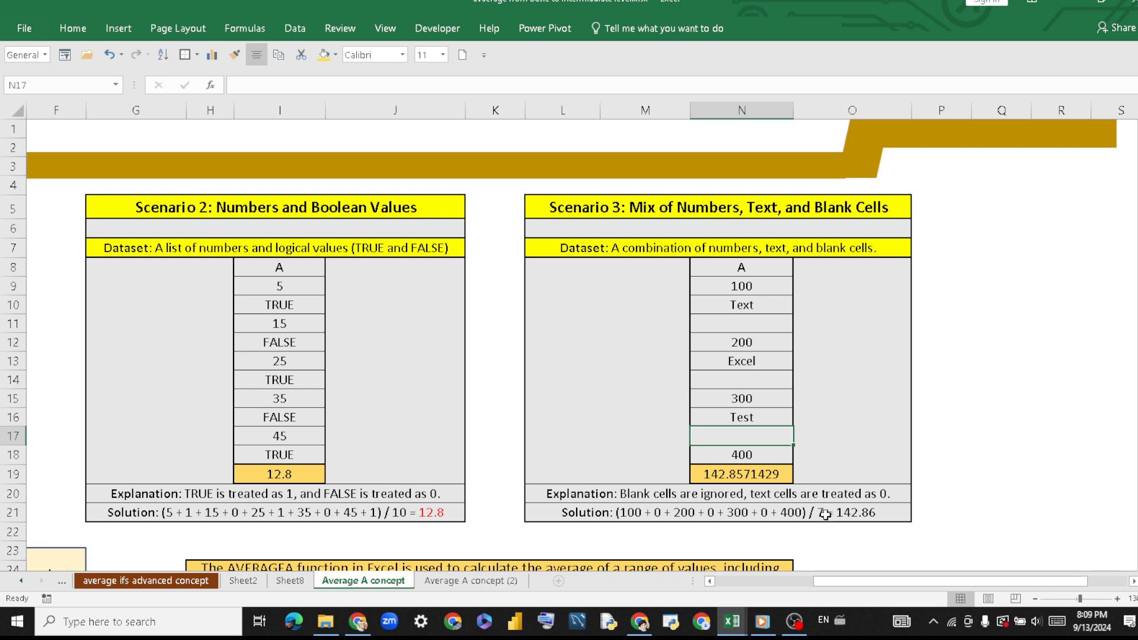
Review the Scenario 3 solution in row 21 together with the results and explanations of Scenarios 1 and 2.
click(634, 509)
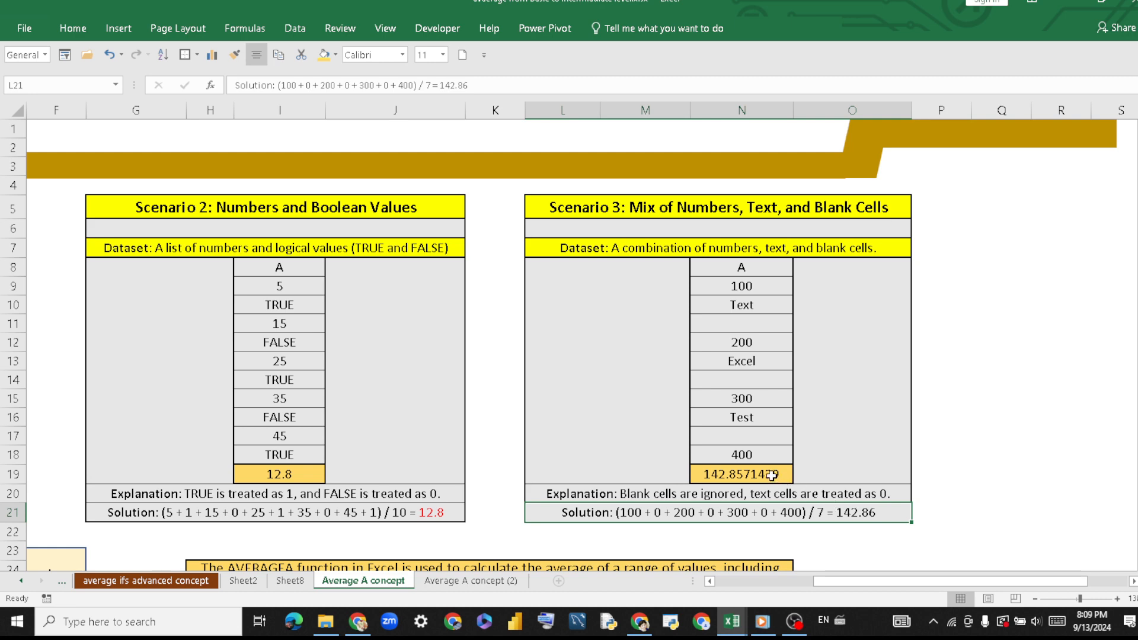
scroll(947, 580, left, 3)
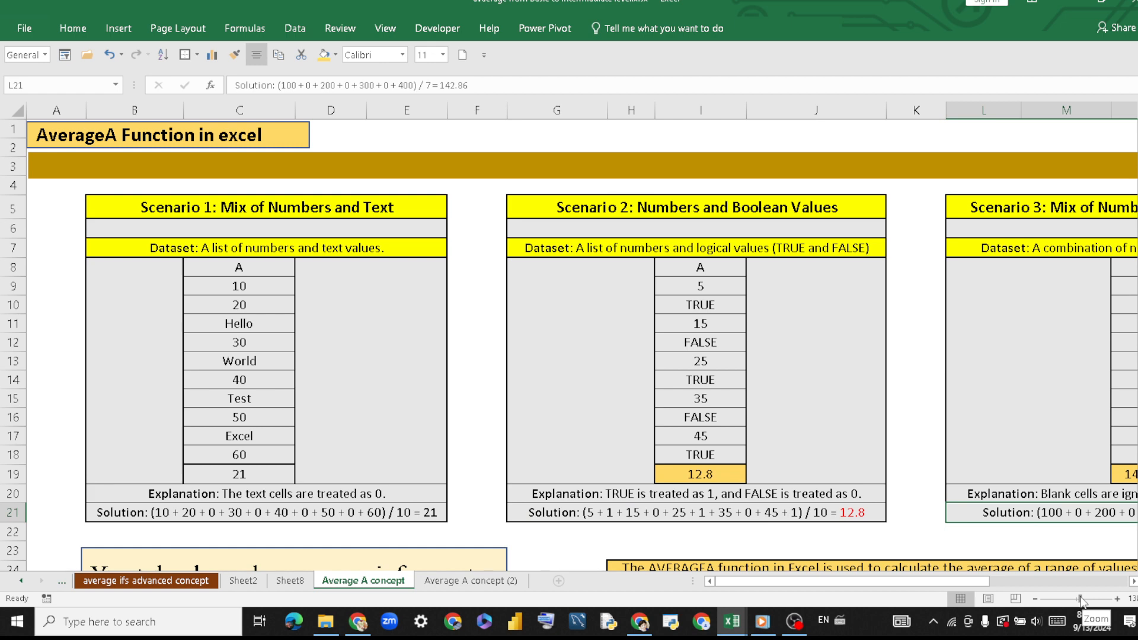
drag(1080, 601, 1078, 600)
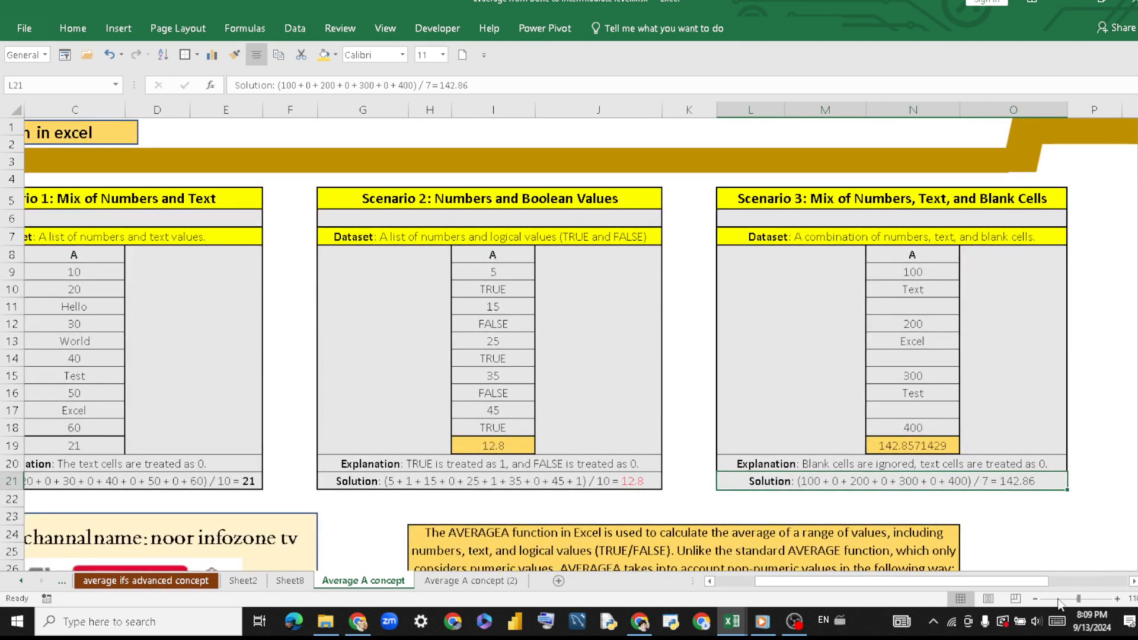
scroll(1037, 583, left, 2)
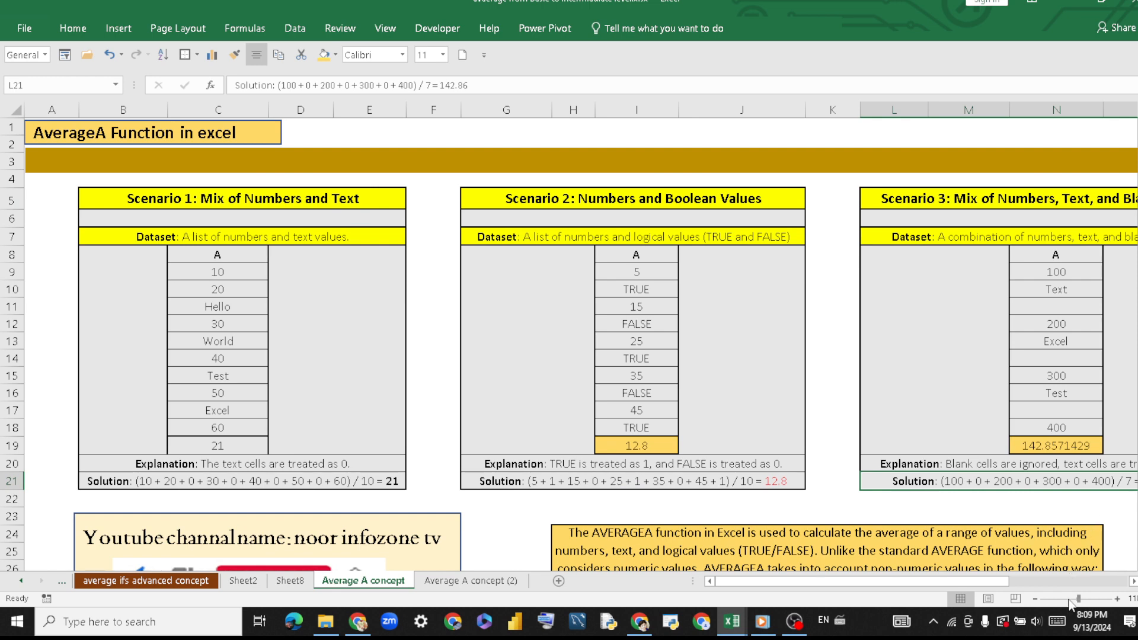
drag(1078, 600, 1077, 600)
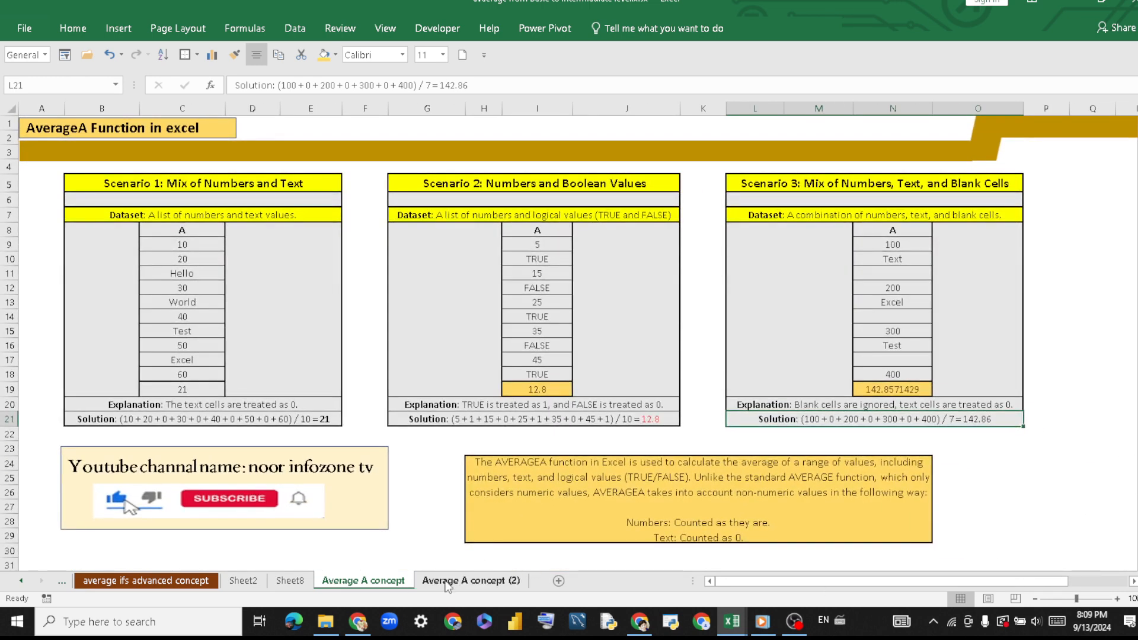
Open the Average A concept (2) sheet and examine the text and logical values of Scenario 4 in C9:C18.
click(447, 581)
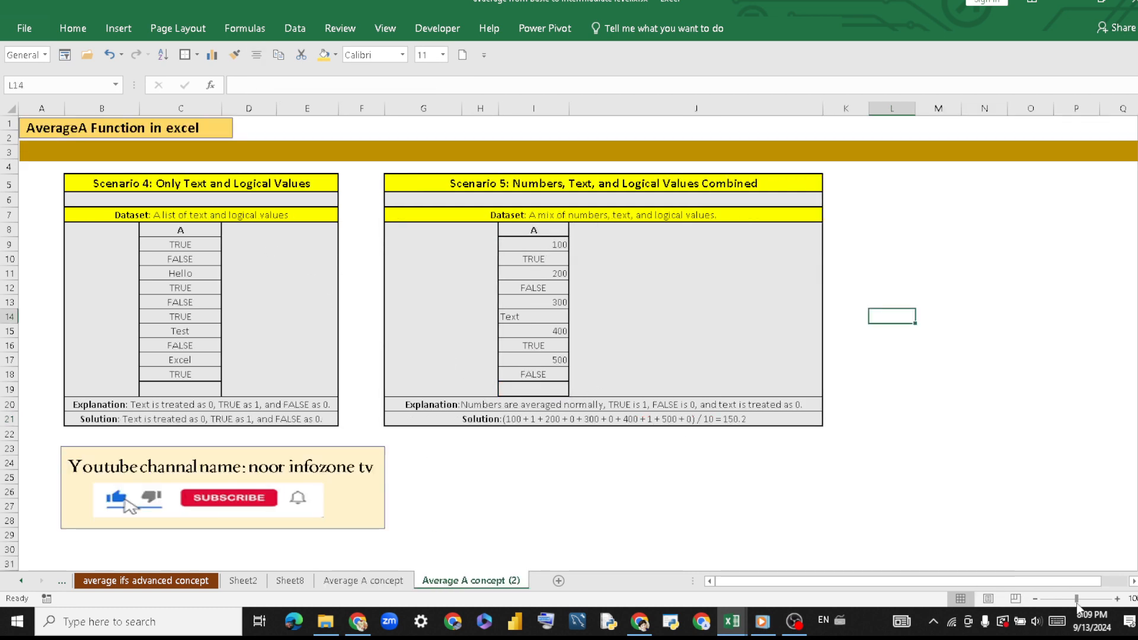
drag(1076, 599, 1079, 600)
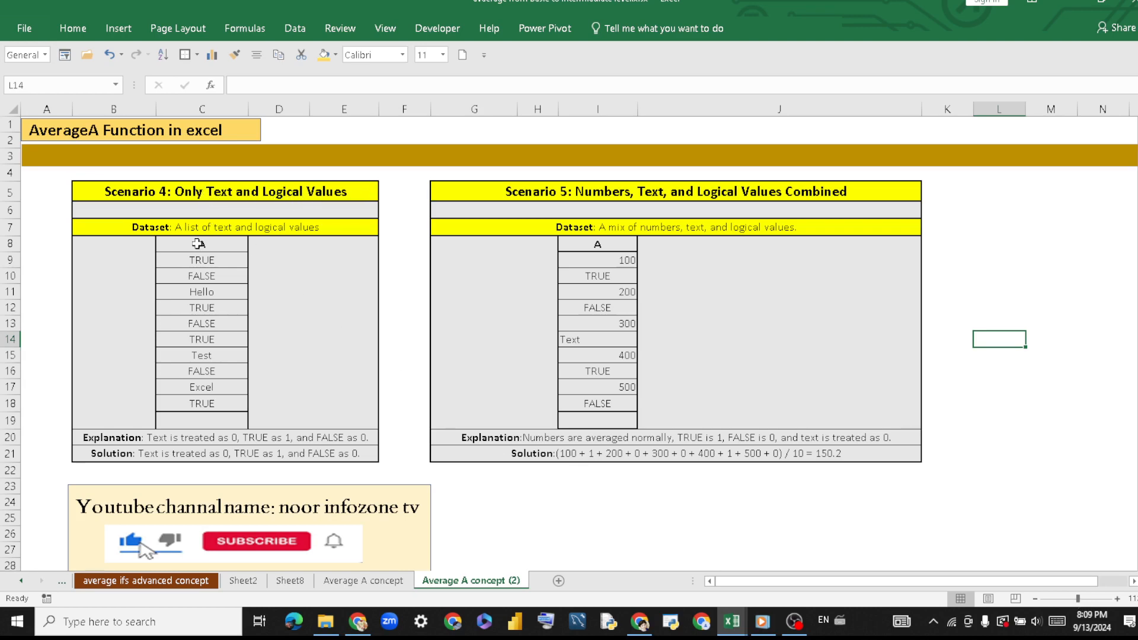
drag(224, 261, 230, 406)
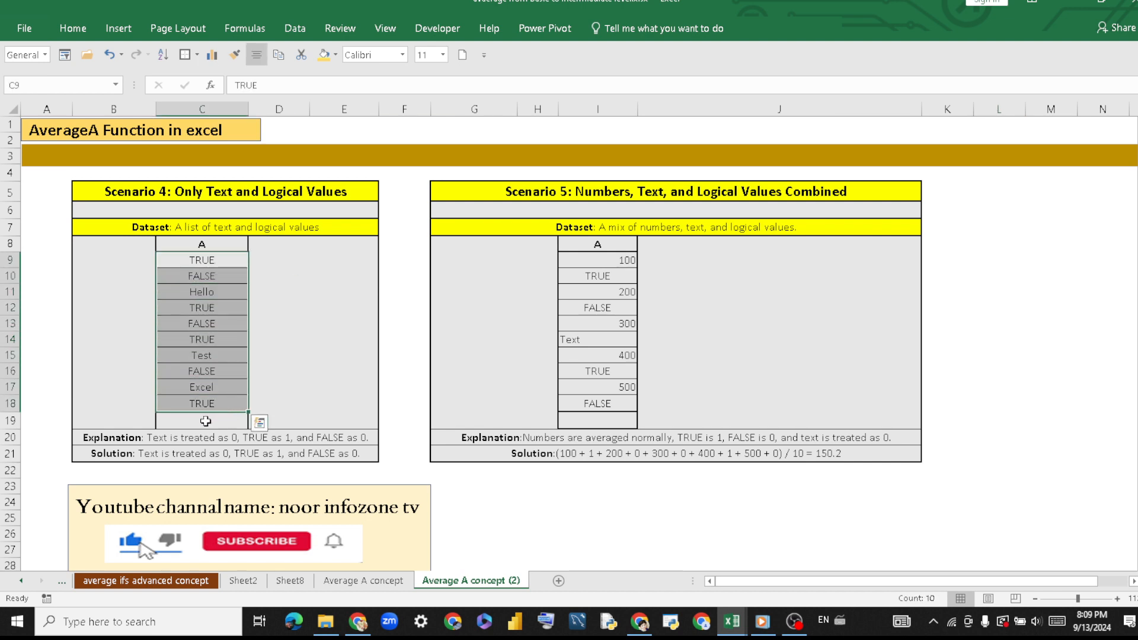
Calculate the Scenario 4 average in cell C19 with =AVERAGEA(C9:C18) and check it against the solution in row 21.
double_click(205, 420)
text(=)
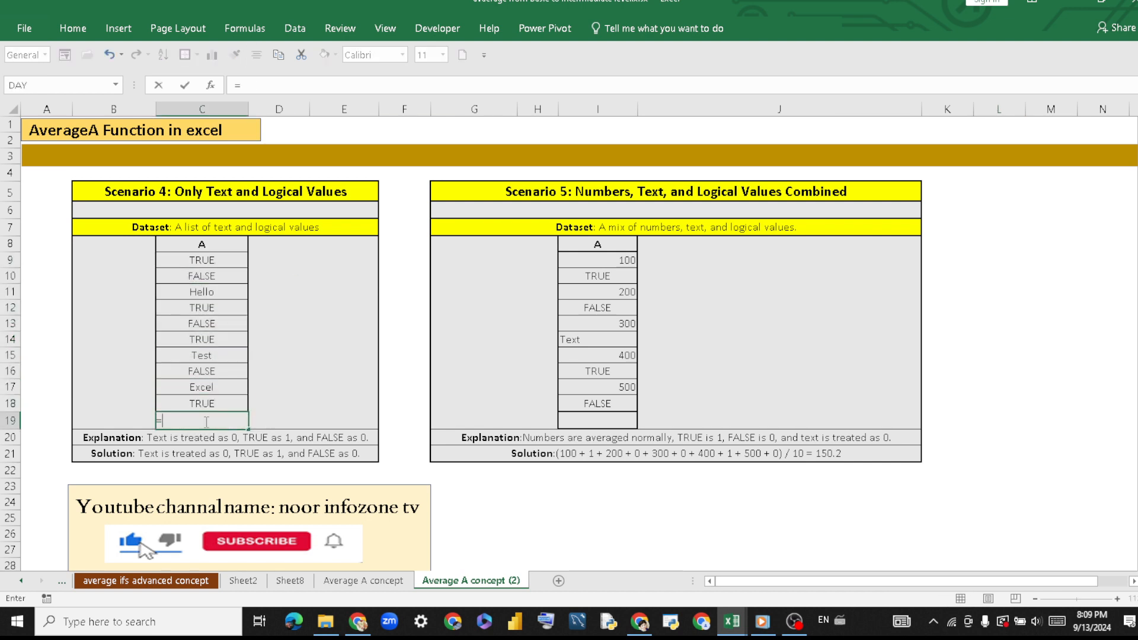
text(aver)
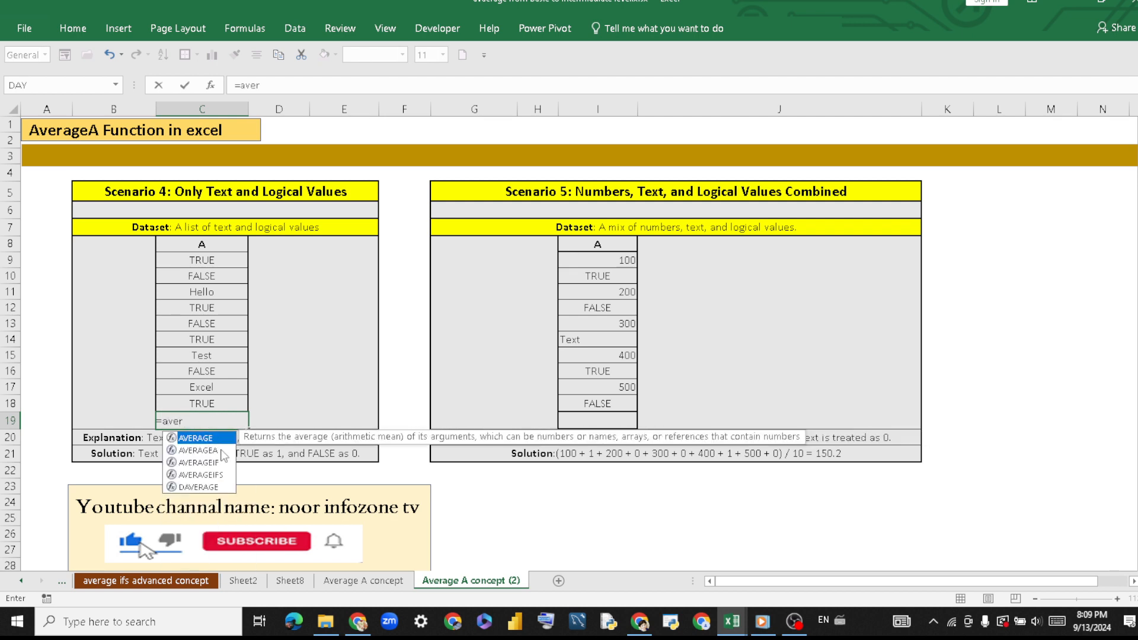
double_click(220, 451)
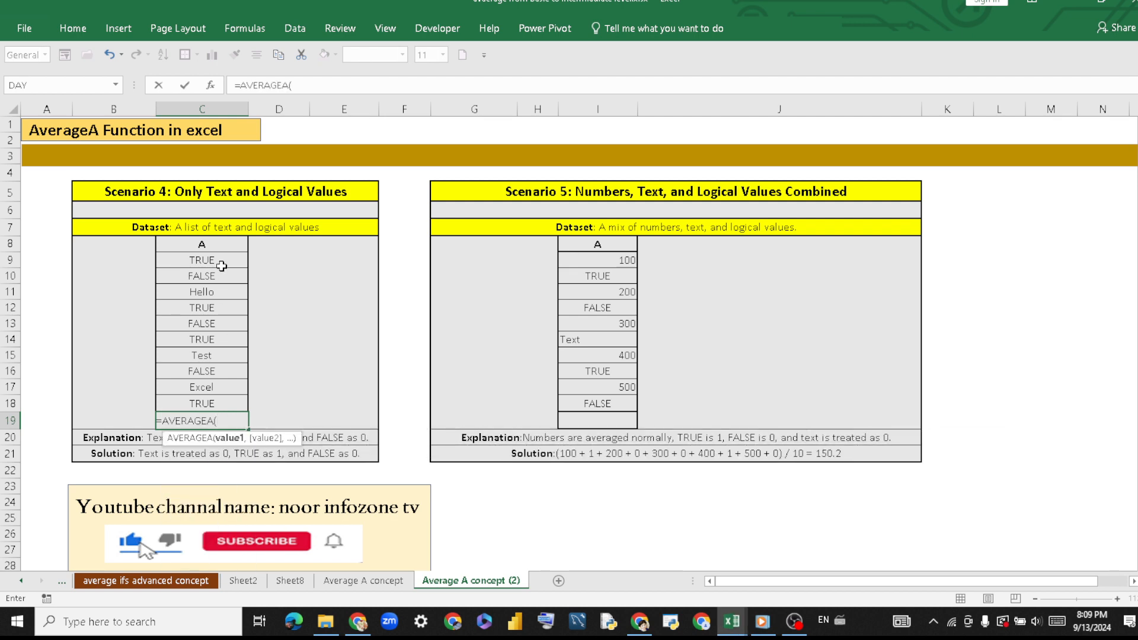
drag(220, 264, 228, 402)
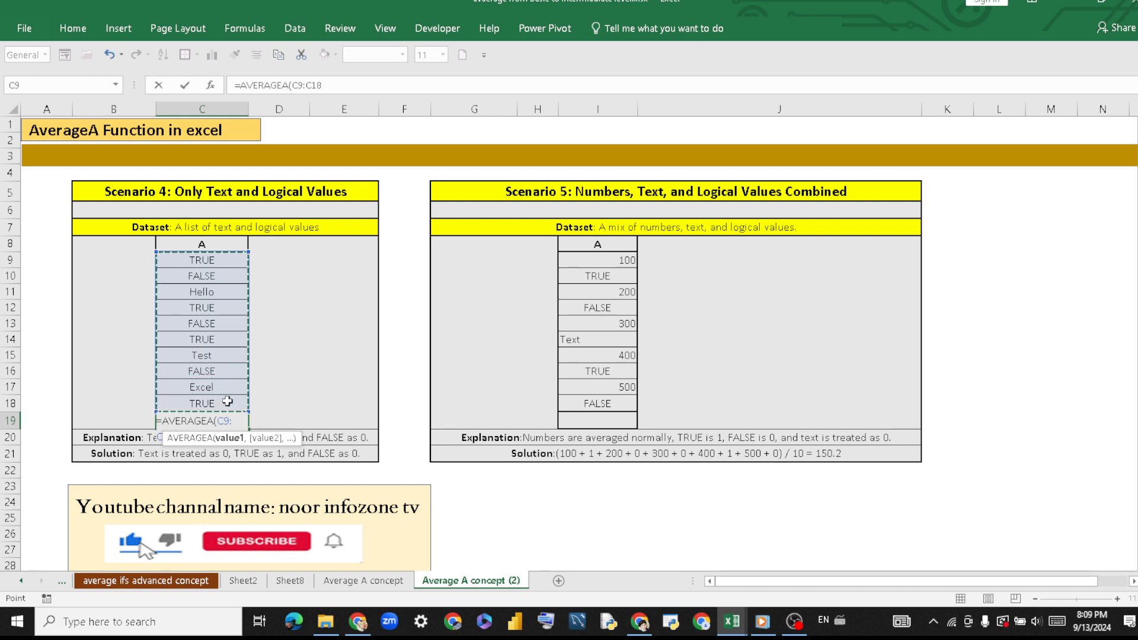
key(Return)
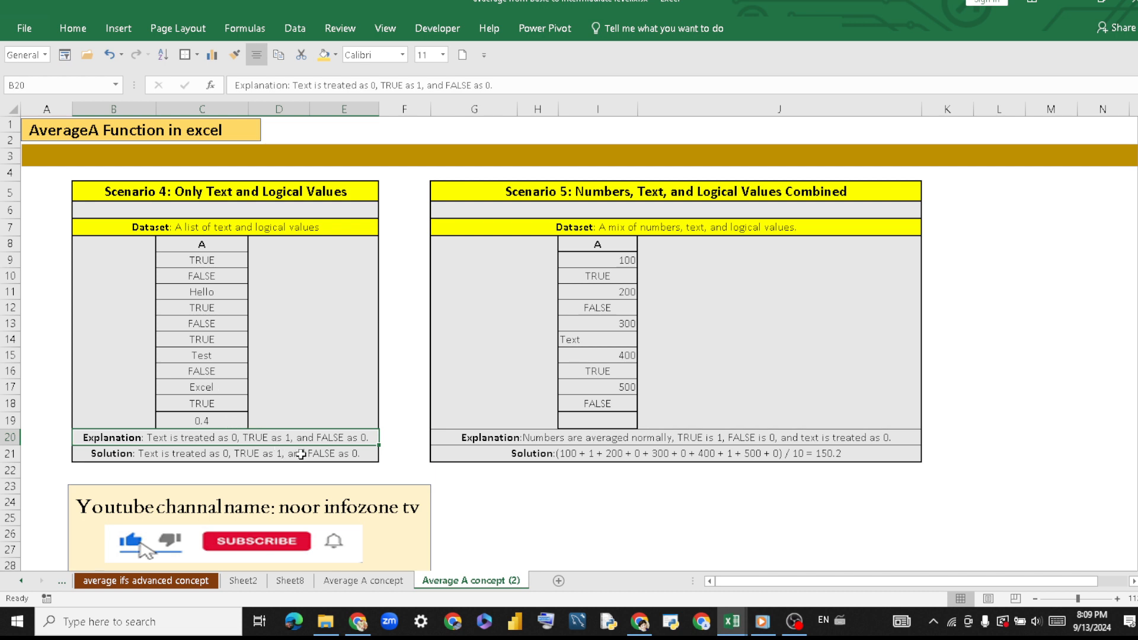
click(260, 455)
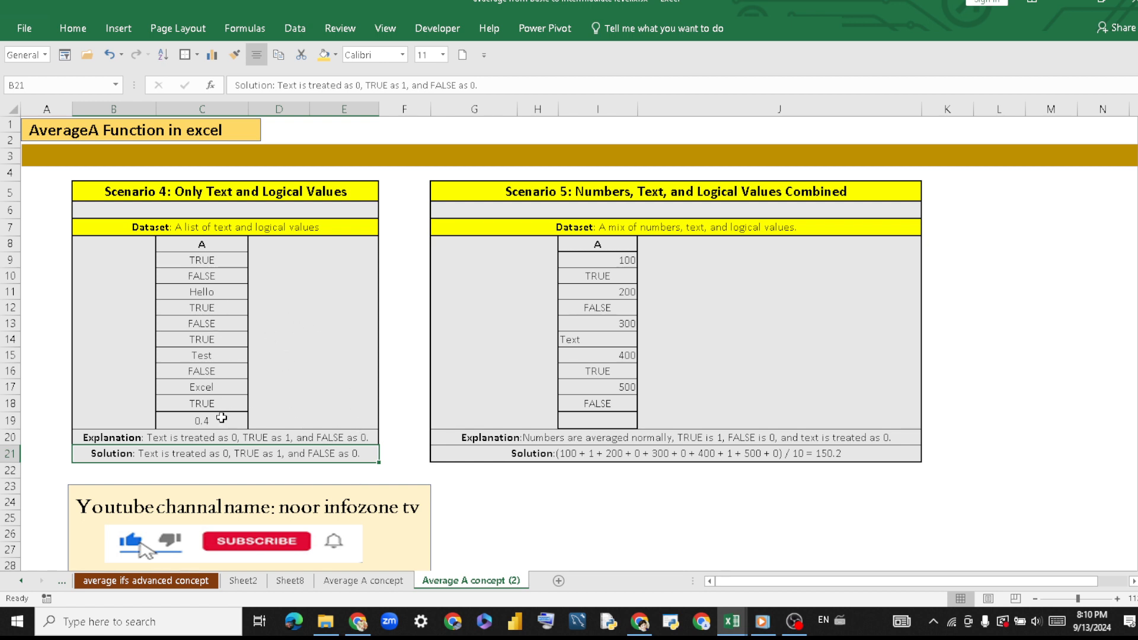
click(221, 421)
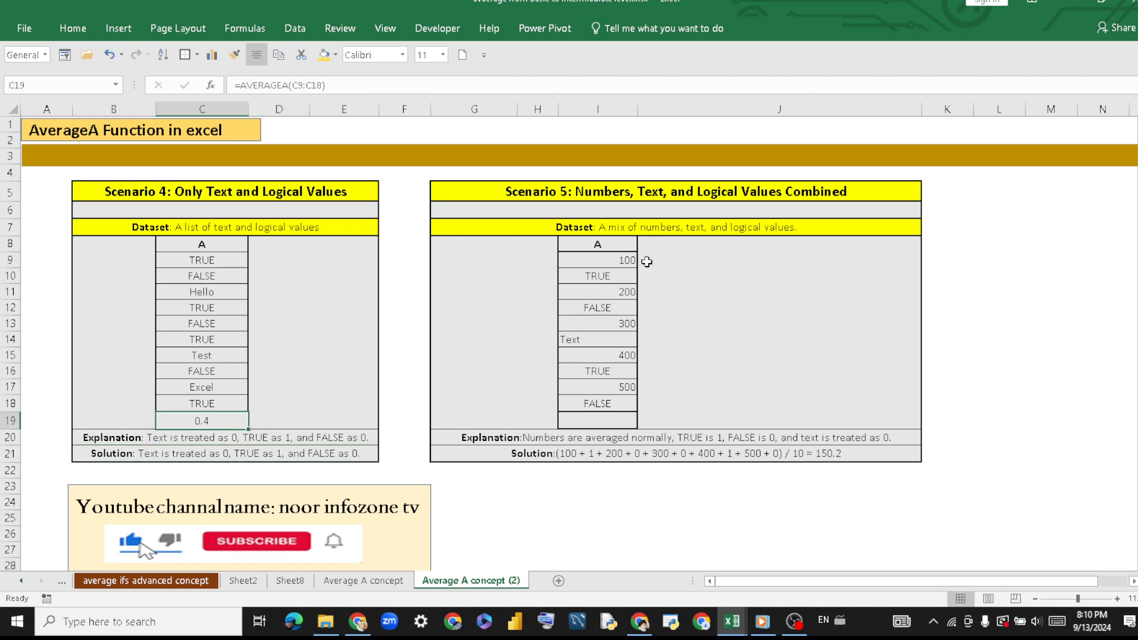
Examine the Scenario 5 title and its dataset, including the text in I14 and the logical value in I16.
click(502, 190)
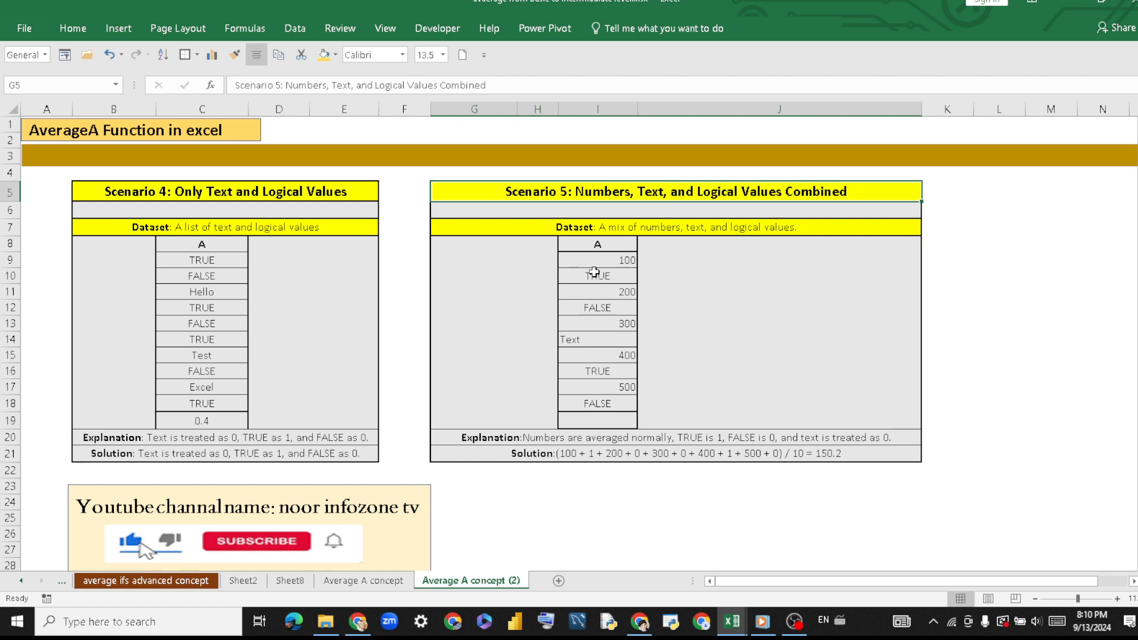
click(566, 338)
click(593, 377)
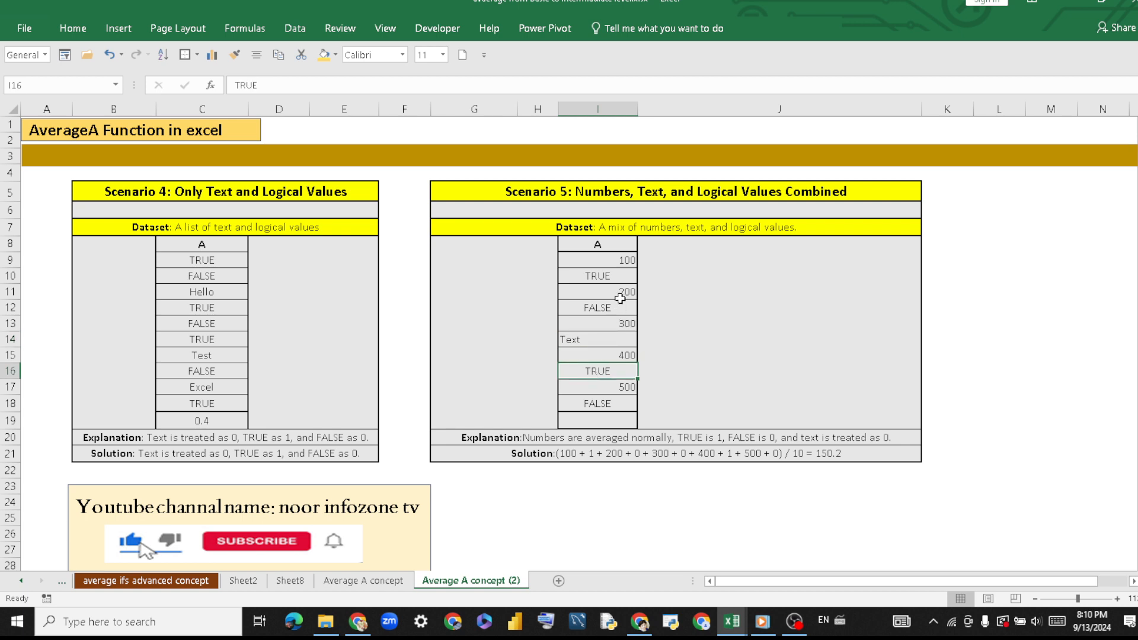
Calculate the Scenario 5 average in cell I19 with =AVERAGE(I9:I18).
double_click(584, 423)
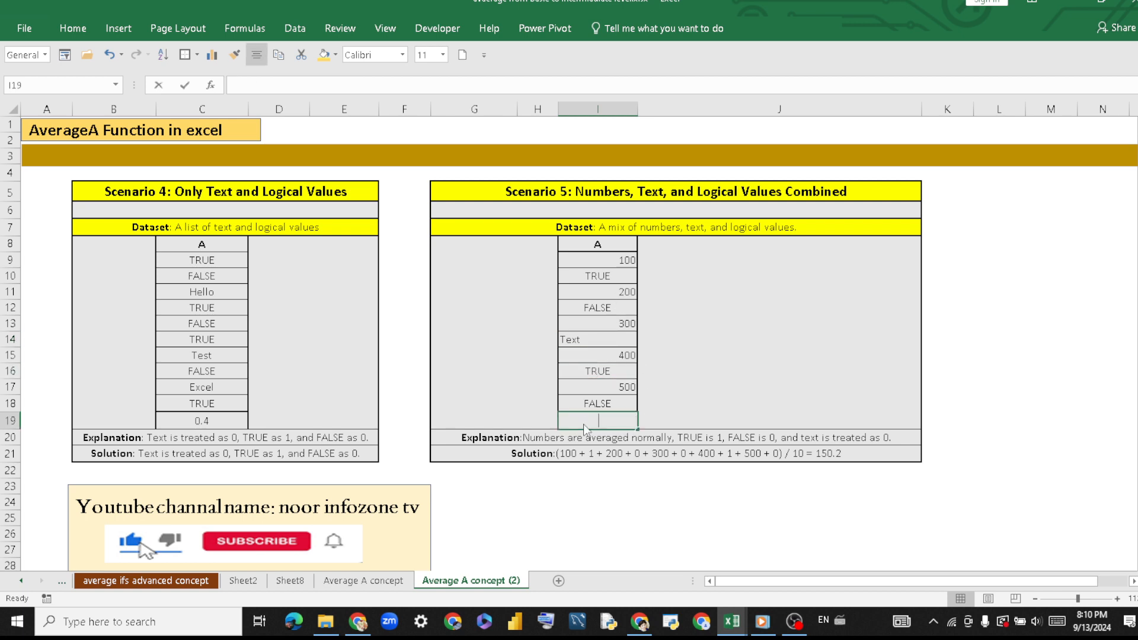
text(=ava)
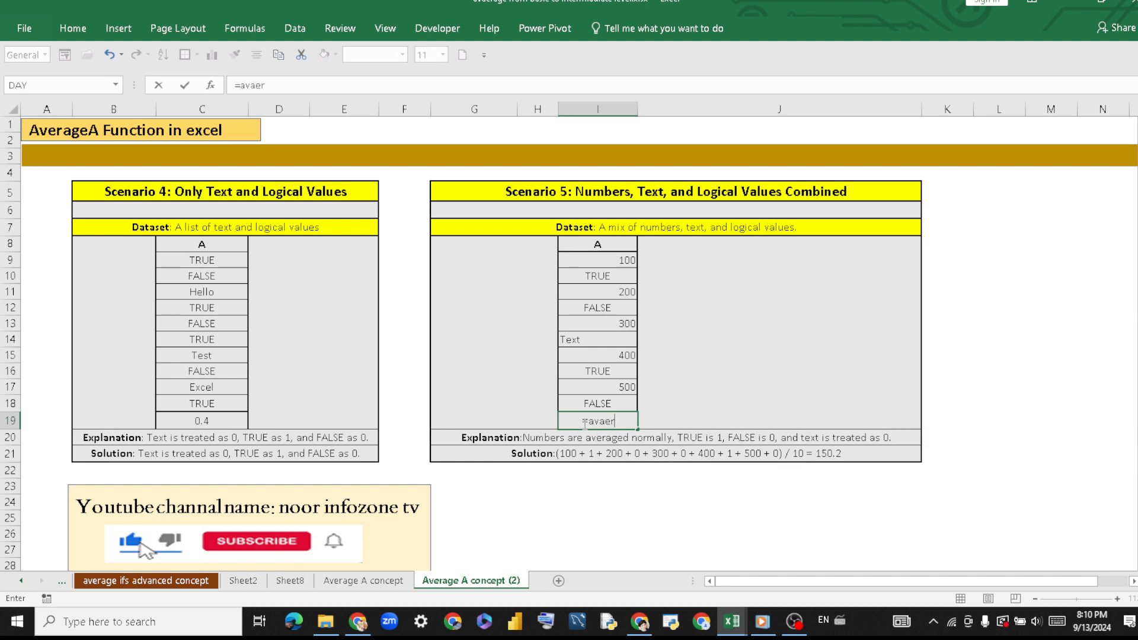
key(BackSpace)
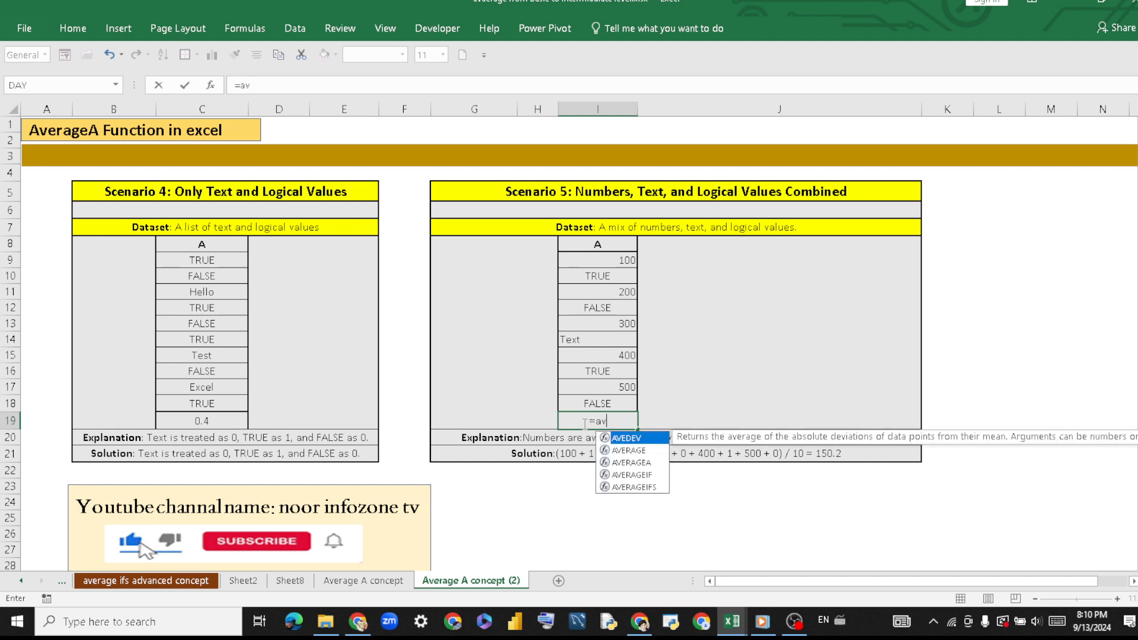
double_click(628, 450)
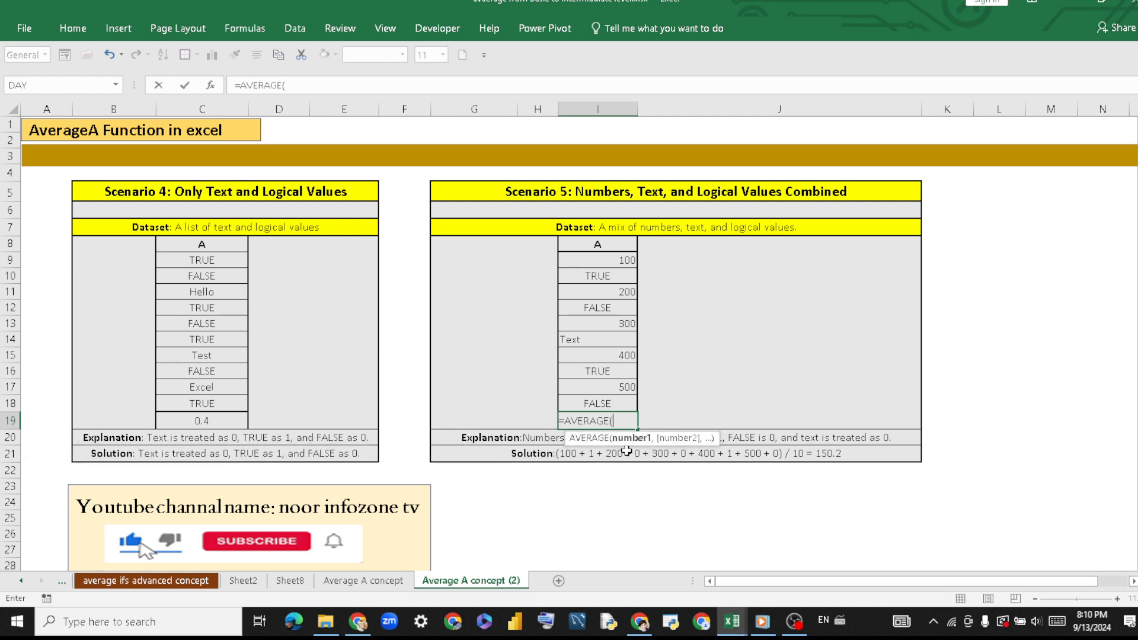
drag(599, 259, 610, 401)
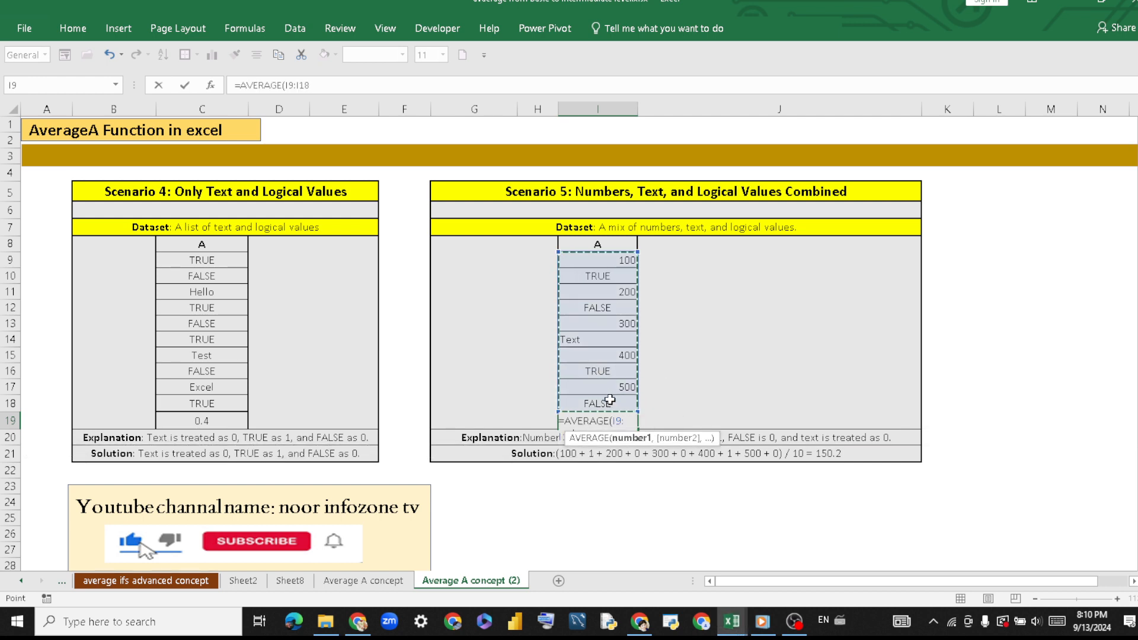
text())
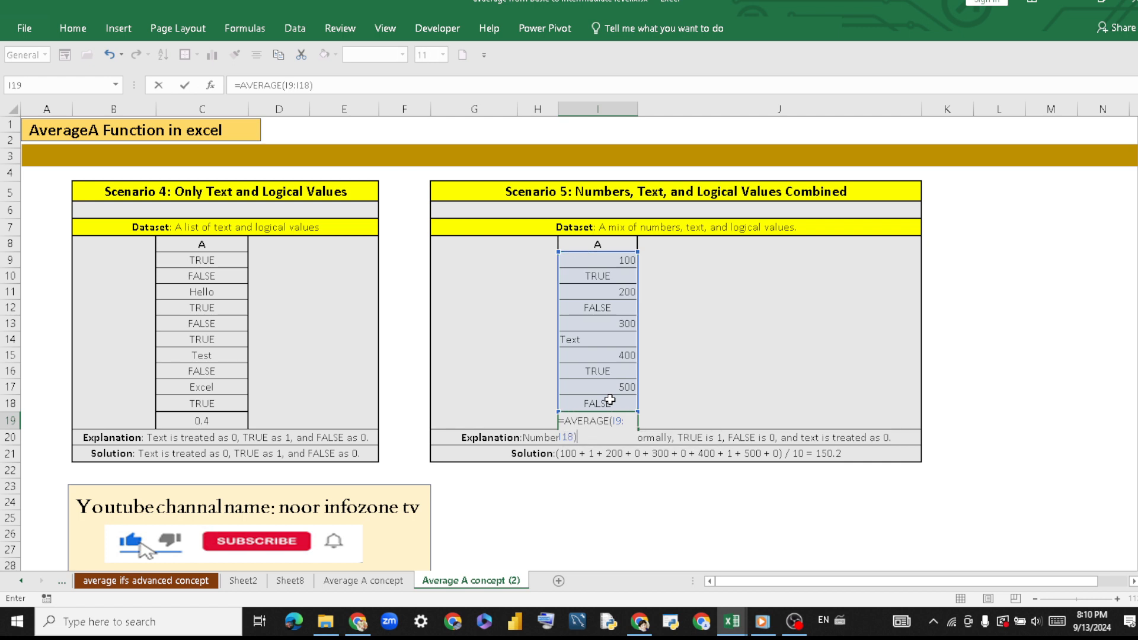
key(Return)
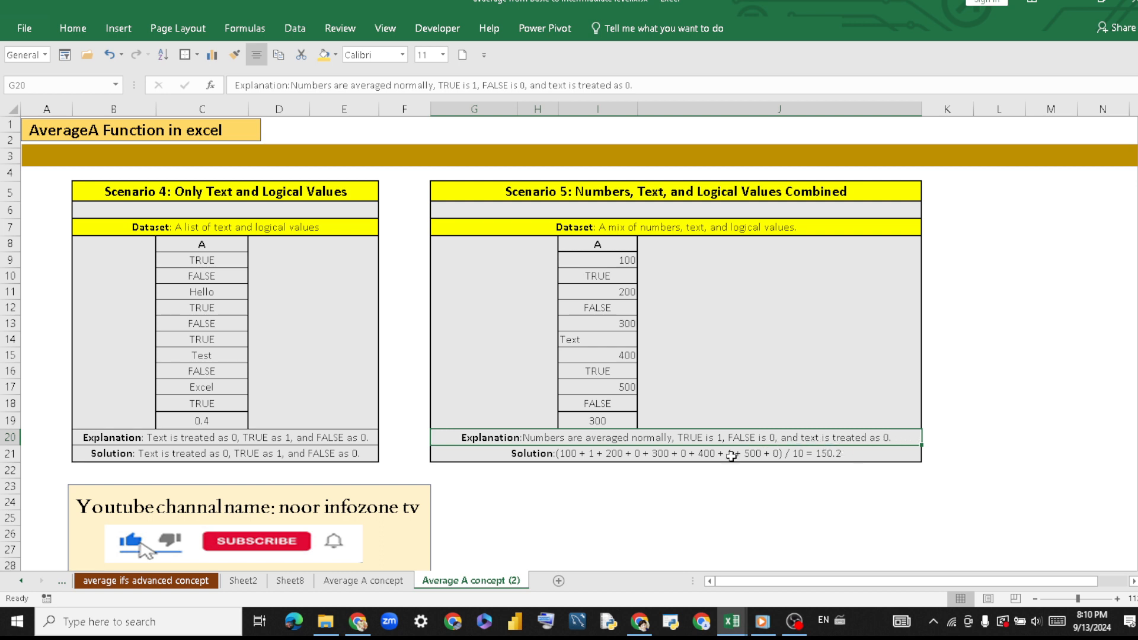
Compare the terms of the Scenario 5 solution in row 21 with the number, text and logical cells in I12:I17.
click(562, 455)
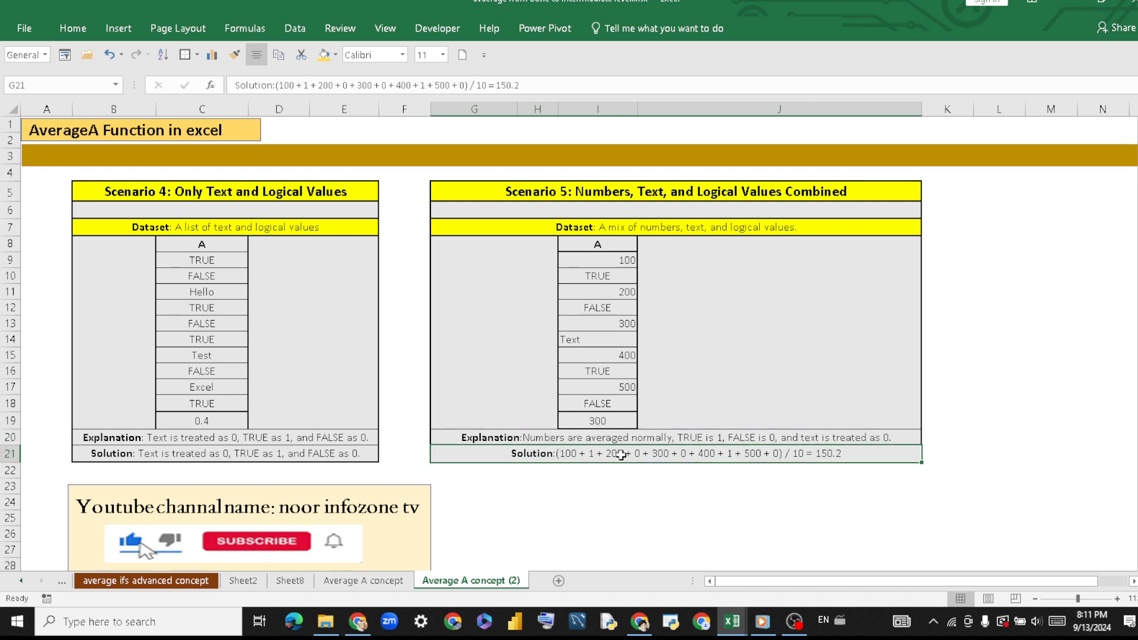
click(618, 307)
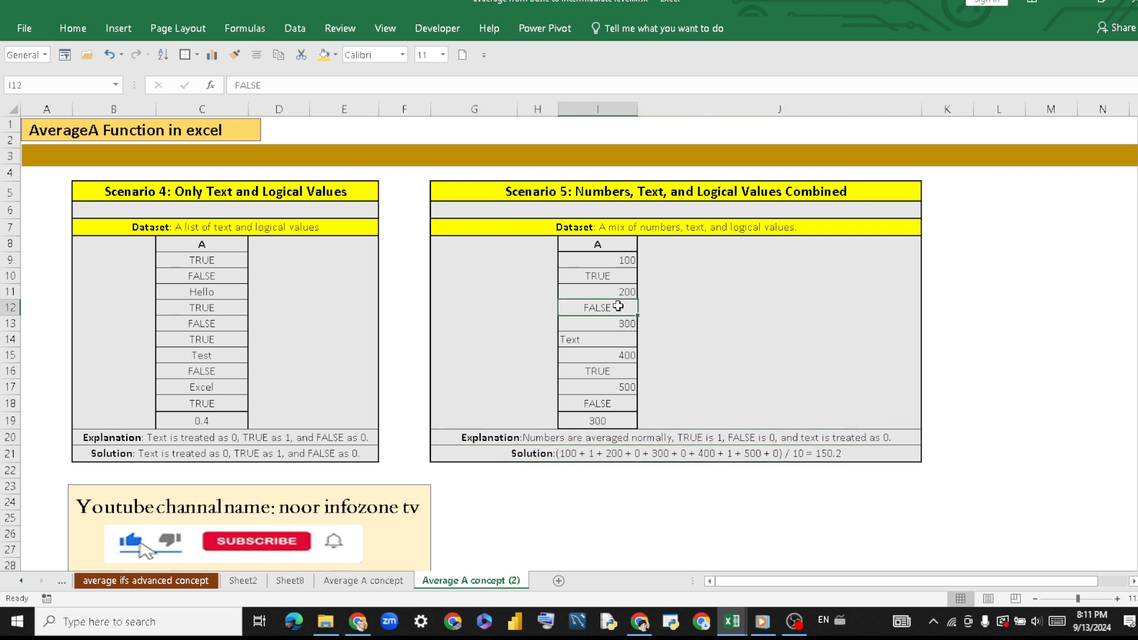
click(622, 320)
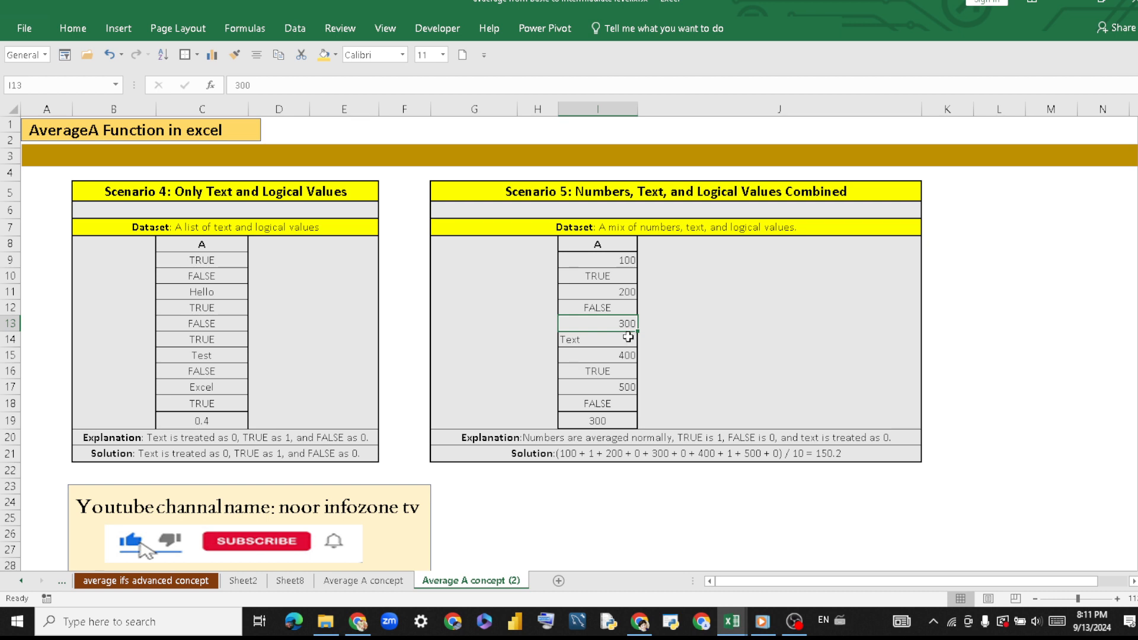
click(628, 338)
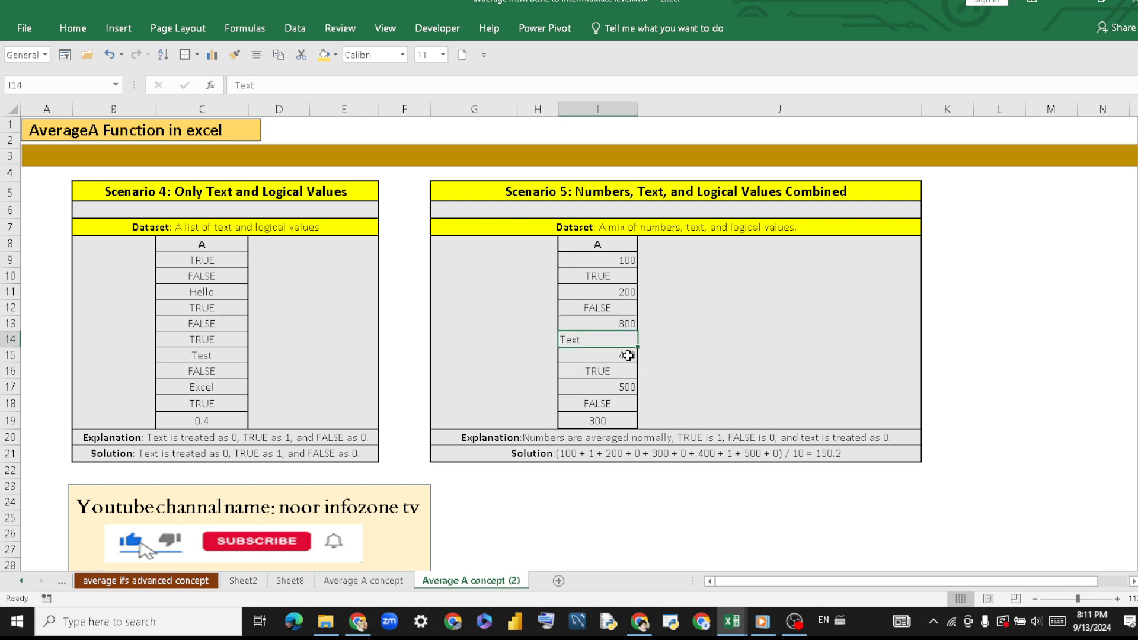
click(628, 356)
click(628, 368)
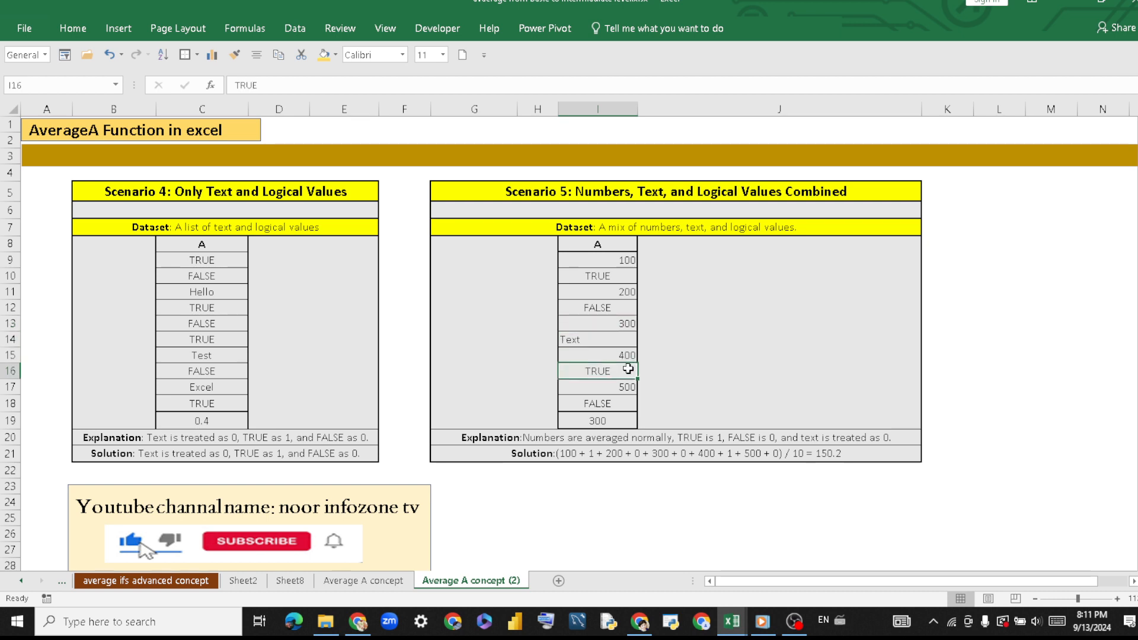
click(630, 389)
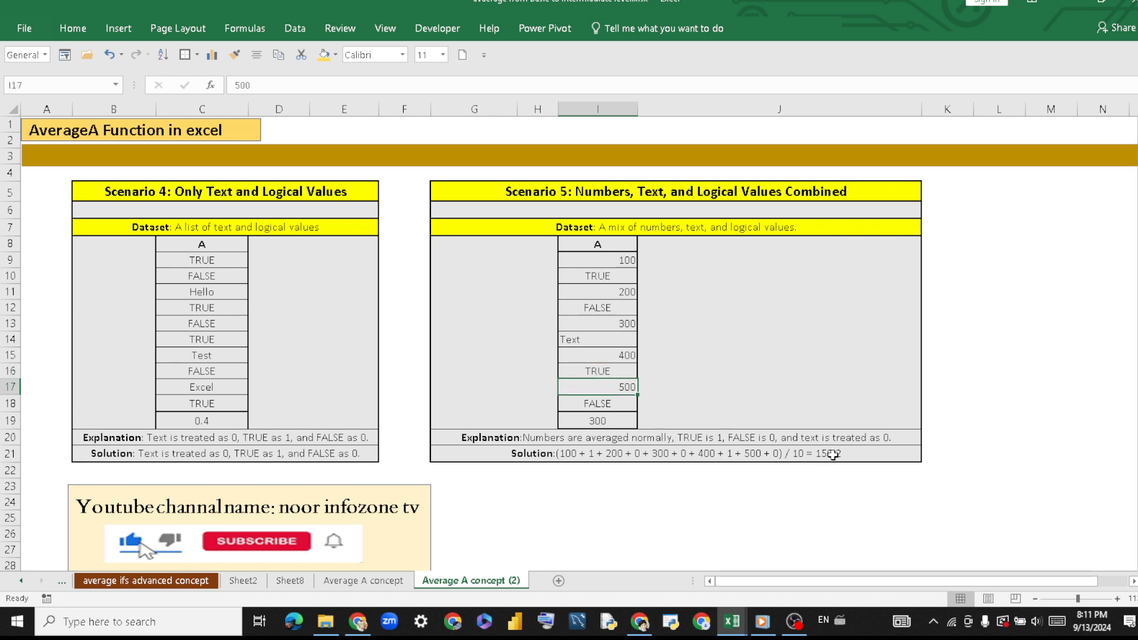
click(829, 455)
Replace the Scenario 5 formula in cell I19 with =AVERAGEA(I9:I18).
click(603, 420)
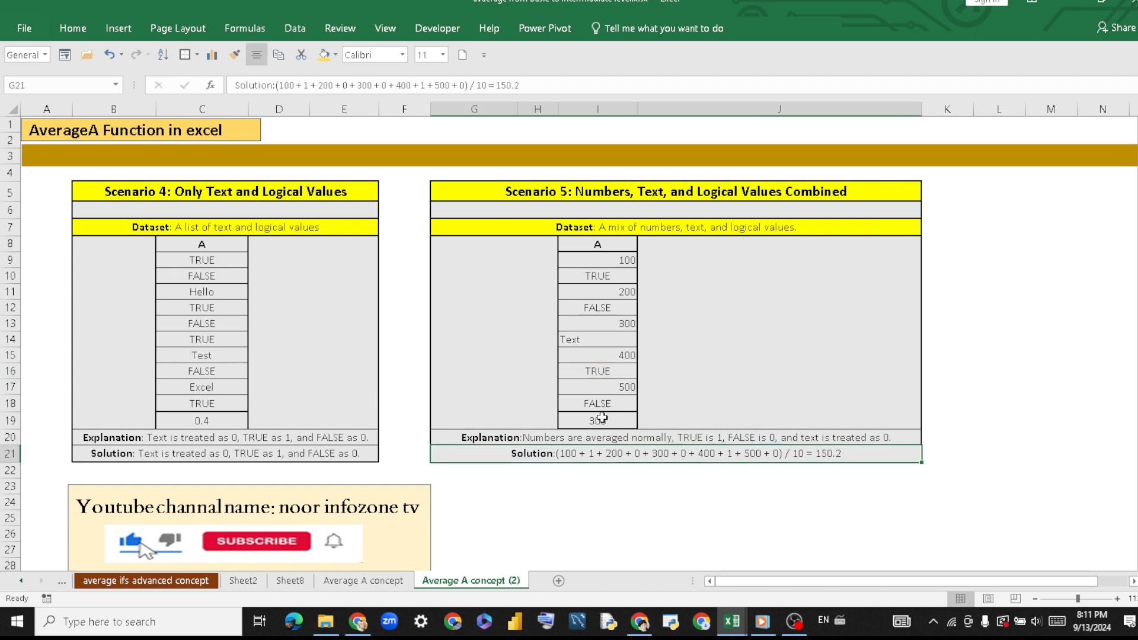
text(=AVERAGE(I9:I18))
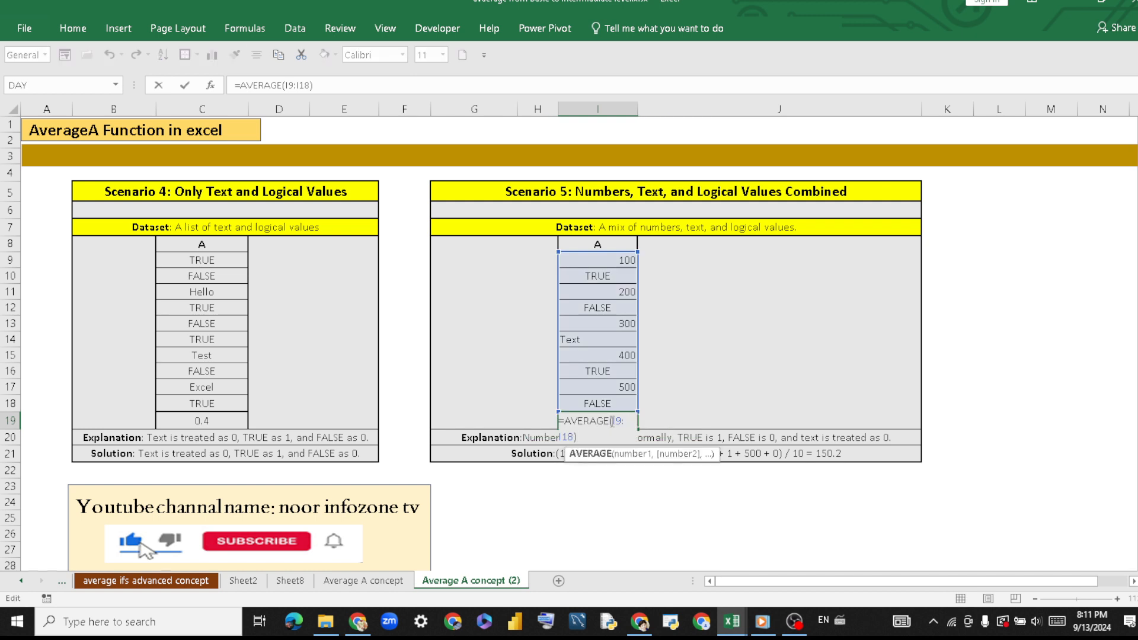
drag(598, 433, 566, 420)
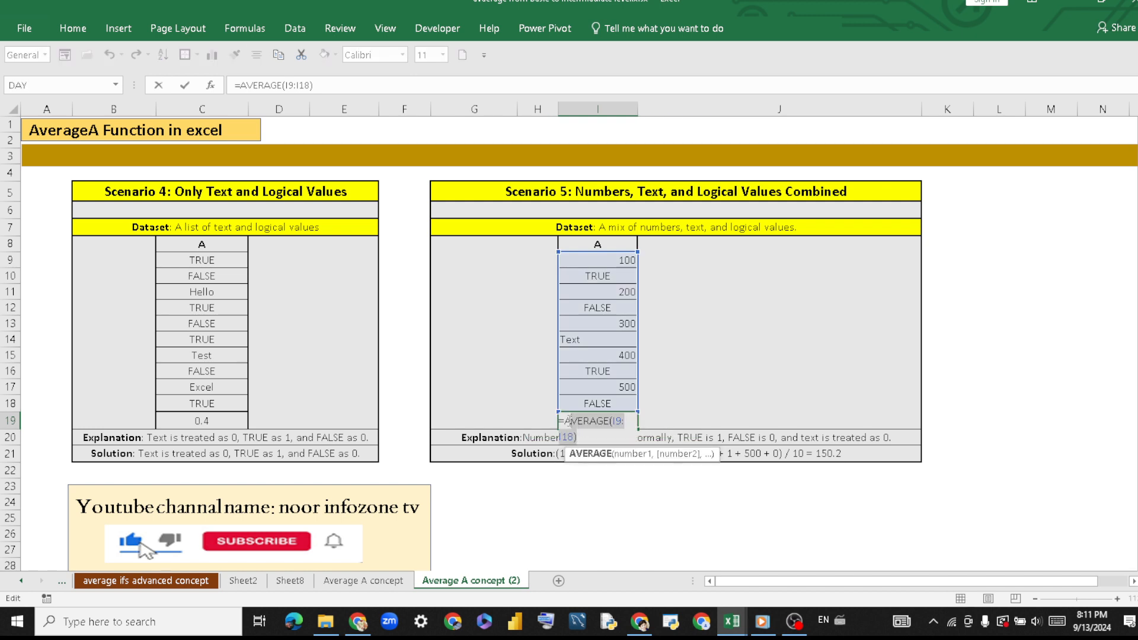
key(BackSpace)
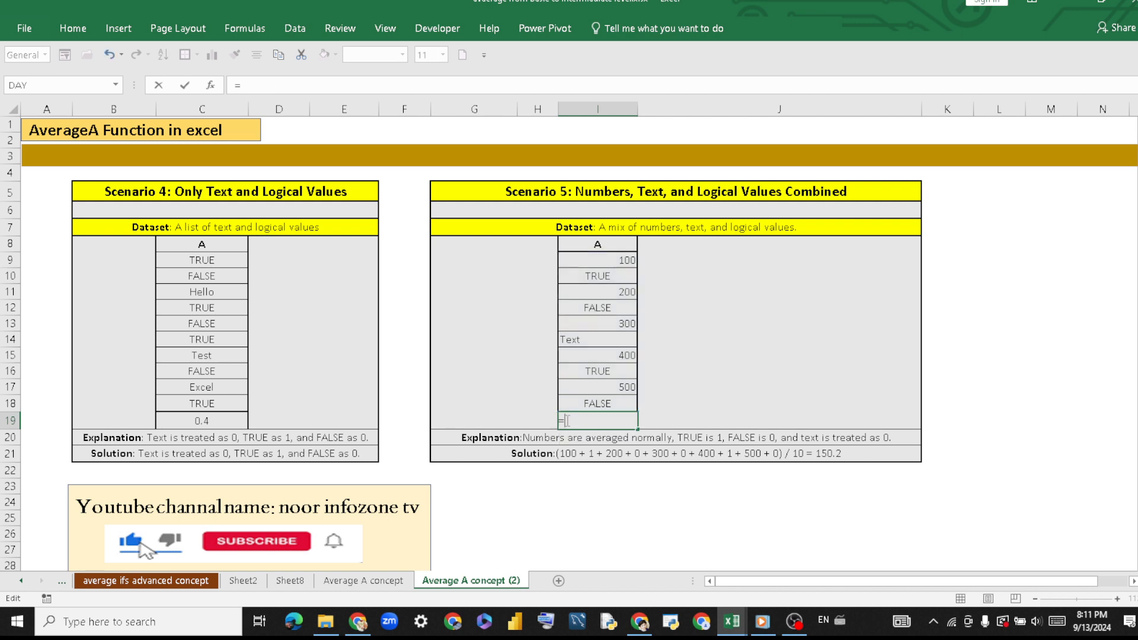
text(aver)
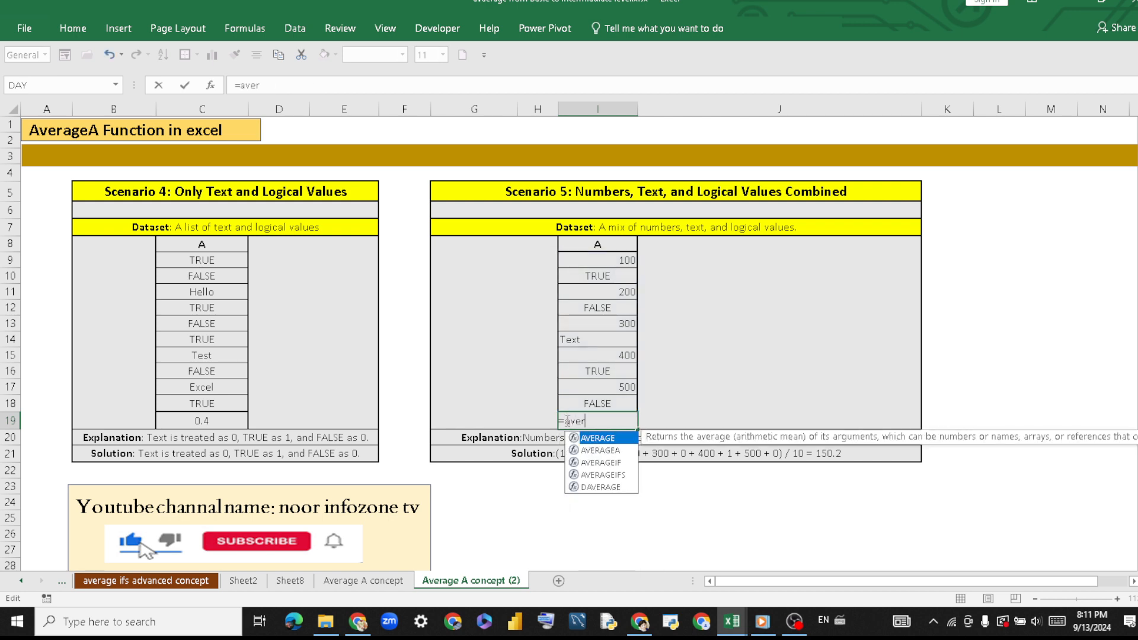
double_click(612, 450)
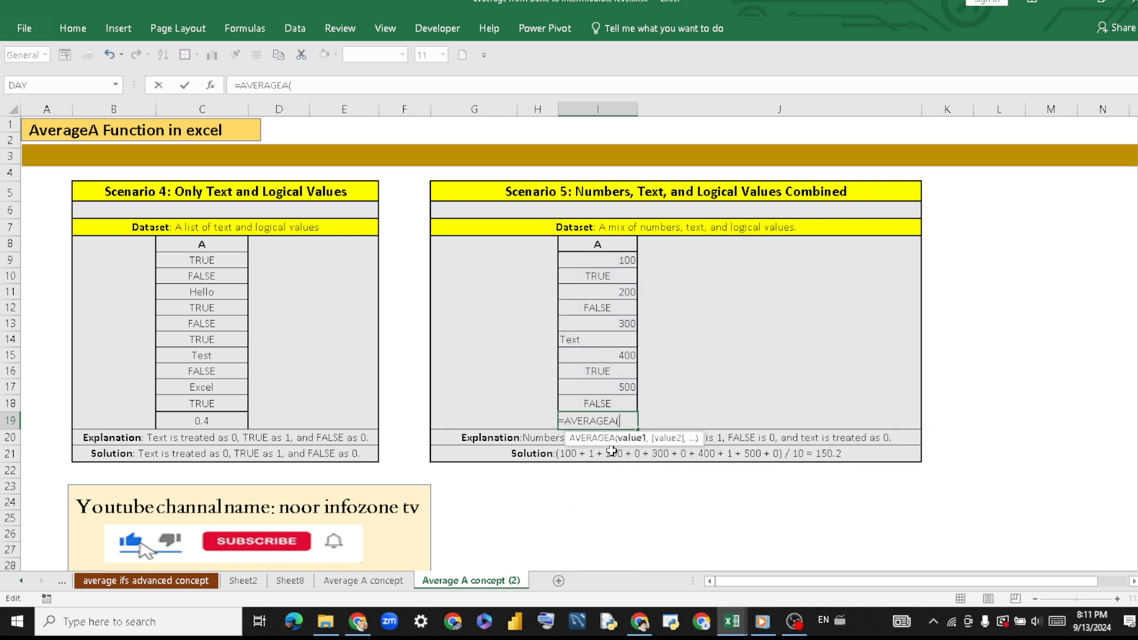
drag(599, 259, 621, 403)
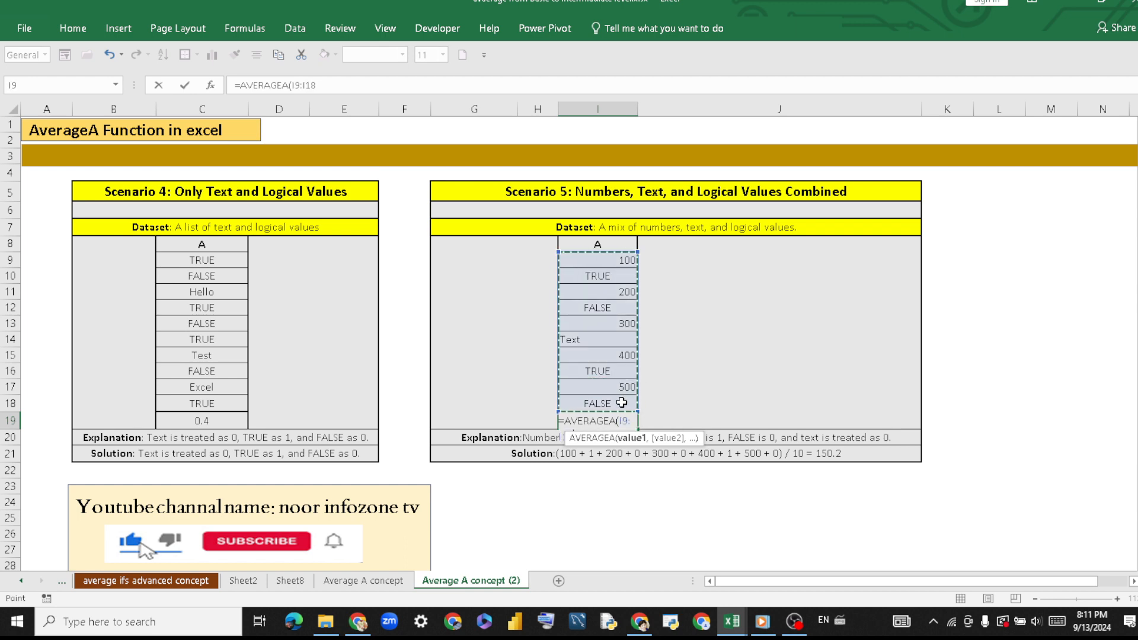
text())
key(Return)
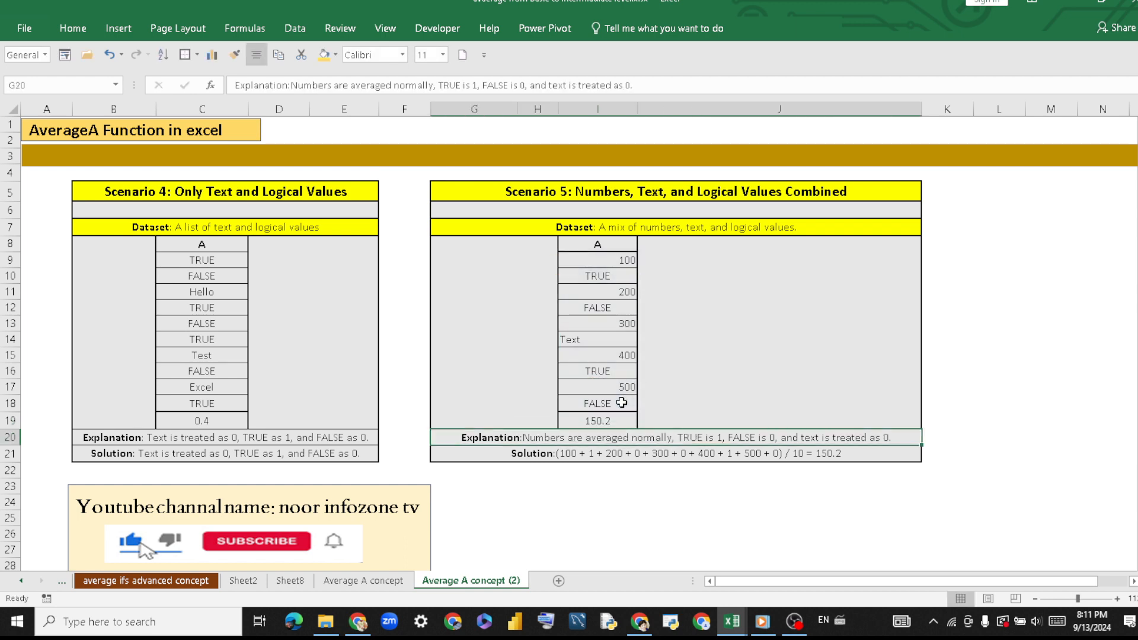
Highlight the Scenario 5 result in I19 and the Scenario 4 result in C19 with the gold fill colour.
click(592, 417)
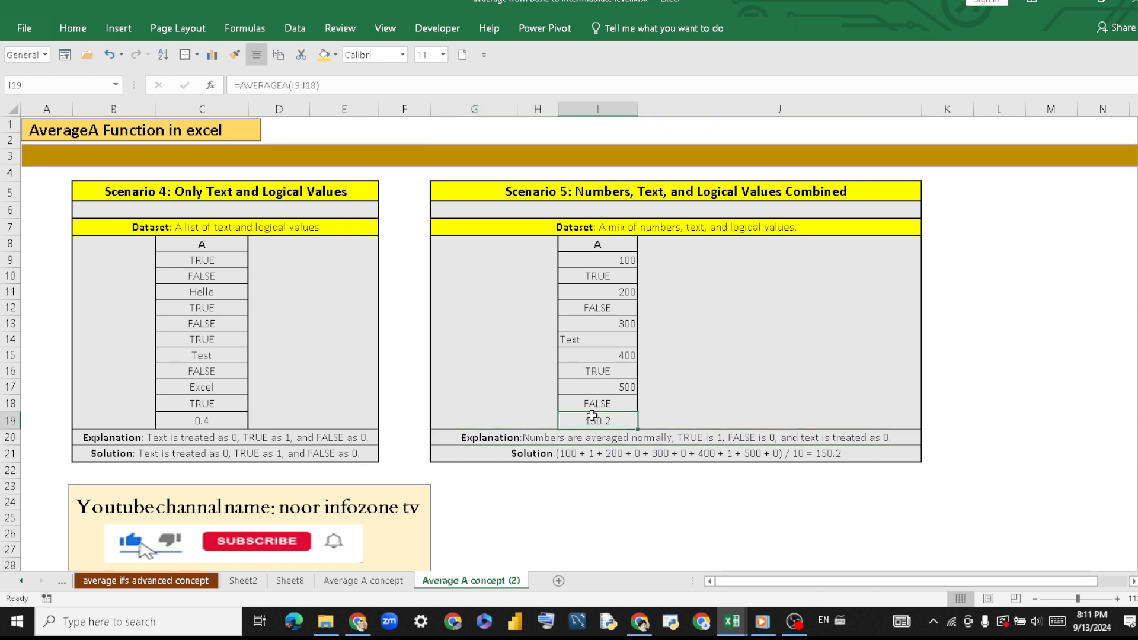
click(324, 55)
click(185, 420)
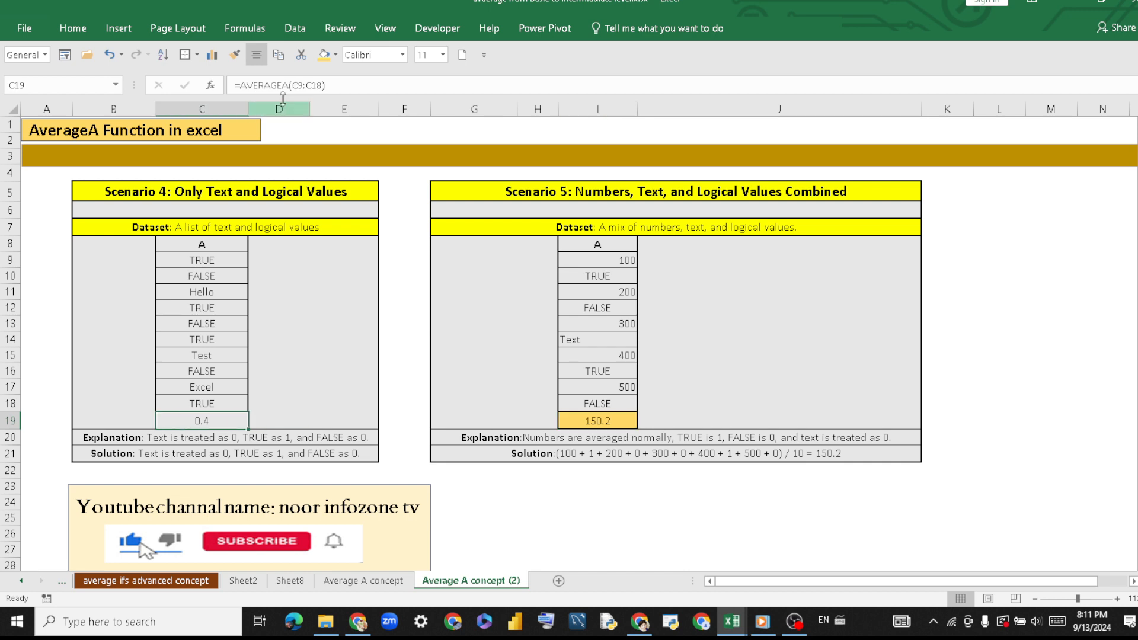
click(324, 55)
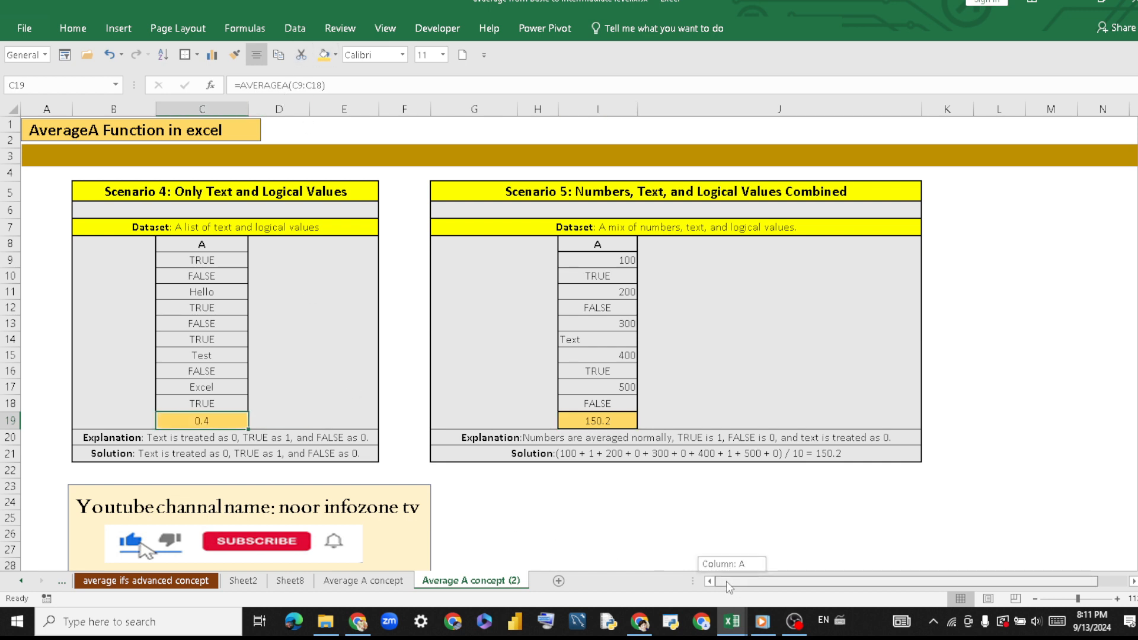
Return to the Average A concept sheet and view Scenarios 1 to 3 together with the AVERAGEA description.
click(391, 582)
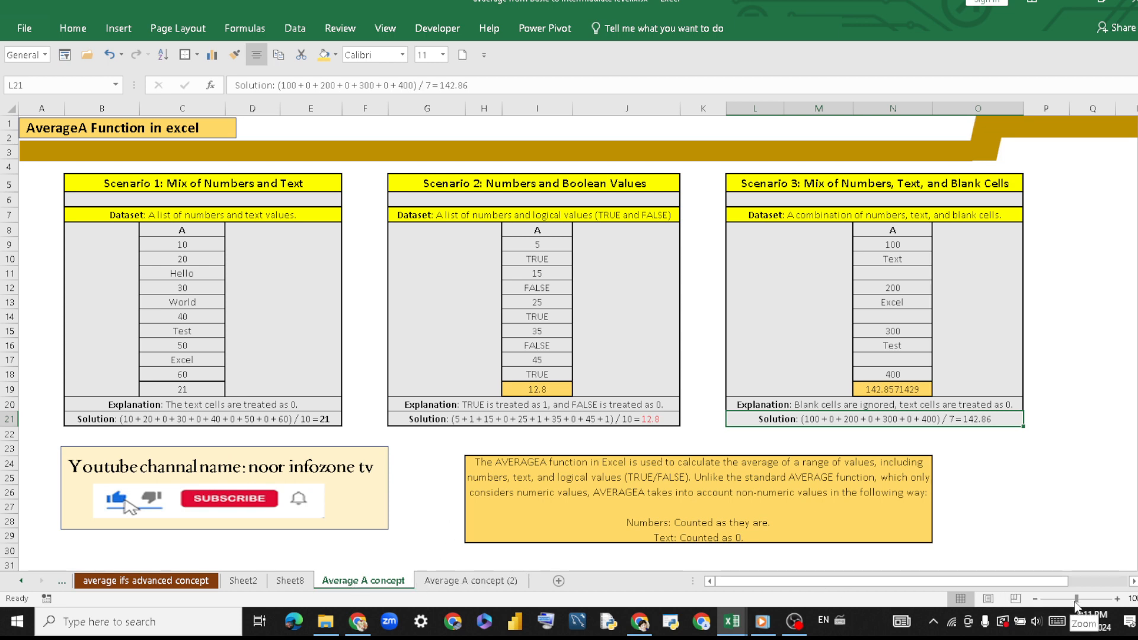
drag(1077, 604, 1075, 601)
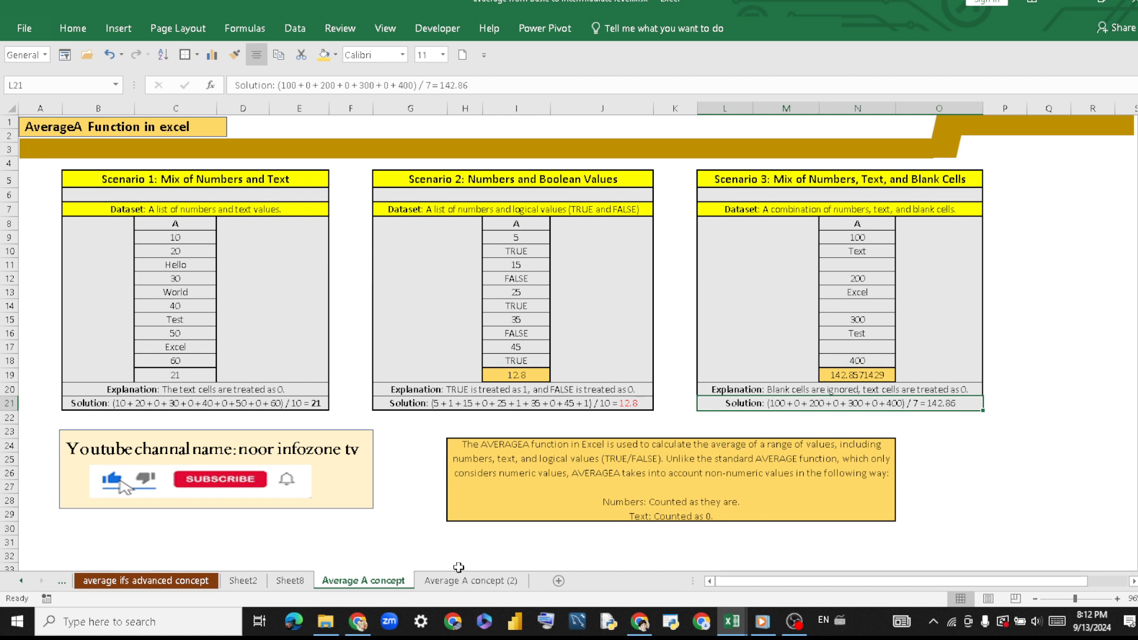
key(alt)
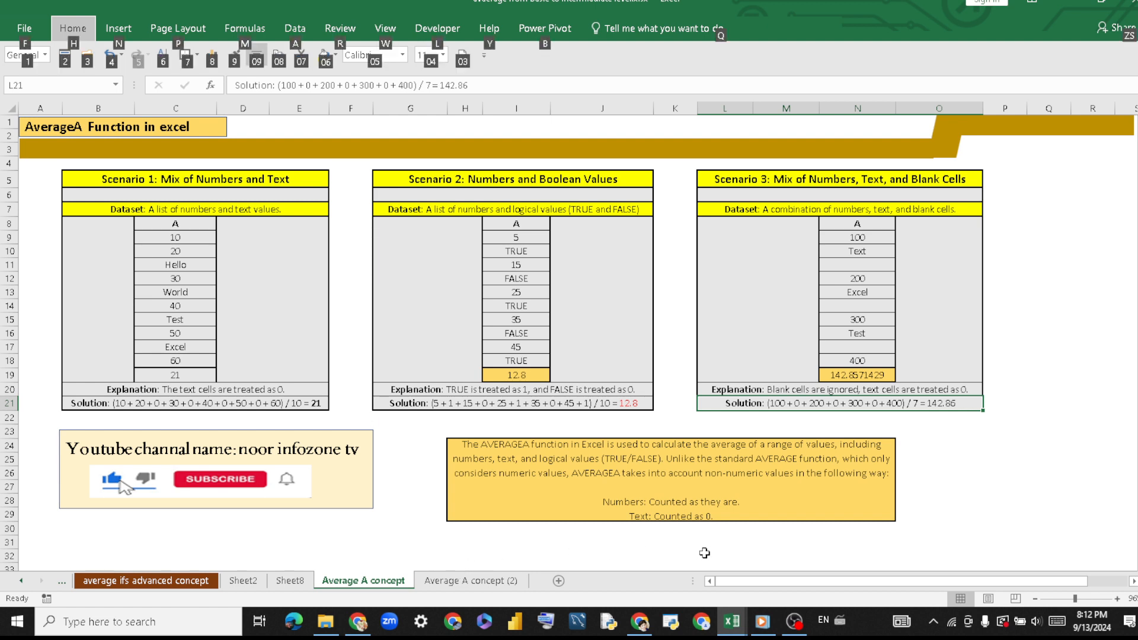
click(793, 622)
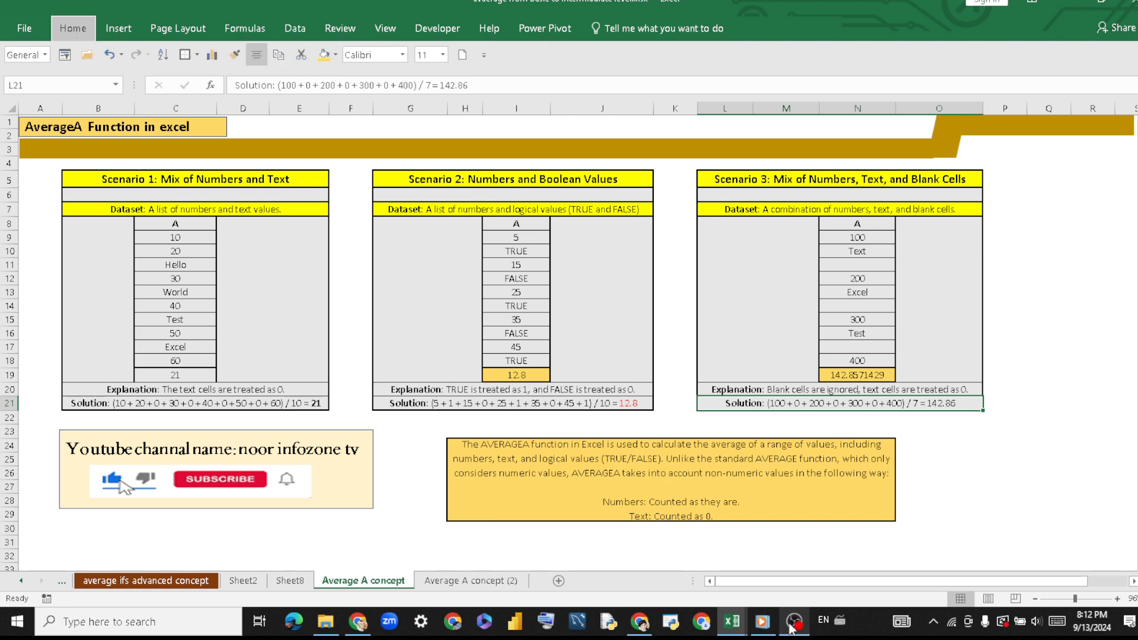